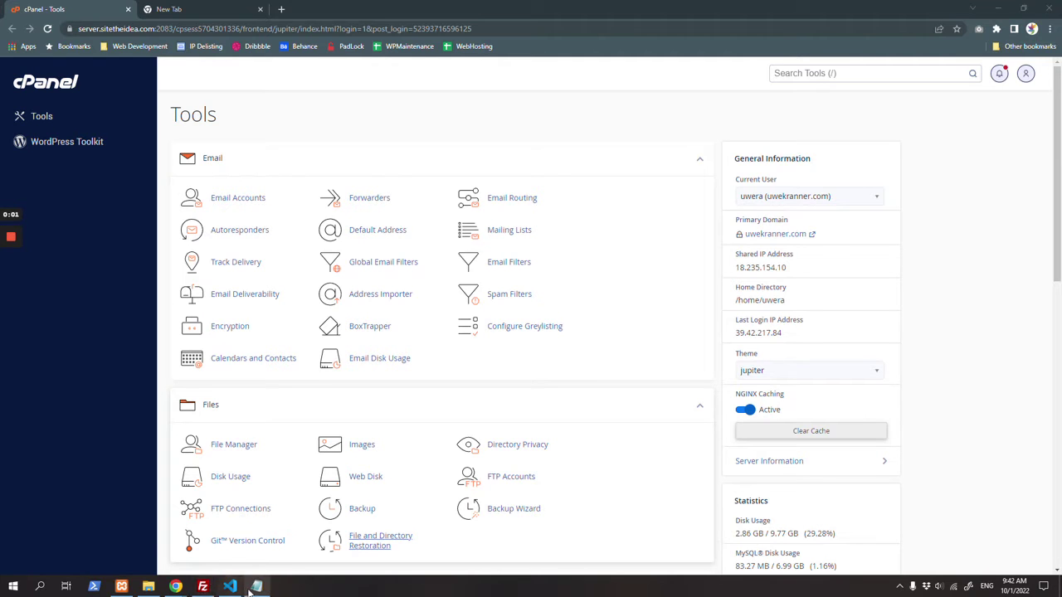
Add '(FTP)' after the tutorial title in the note, then remove it again
left_click(256, 588)
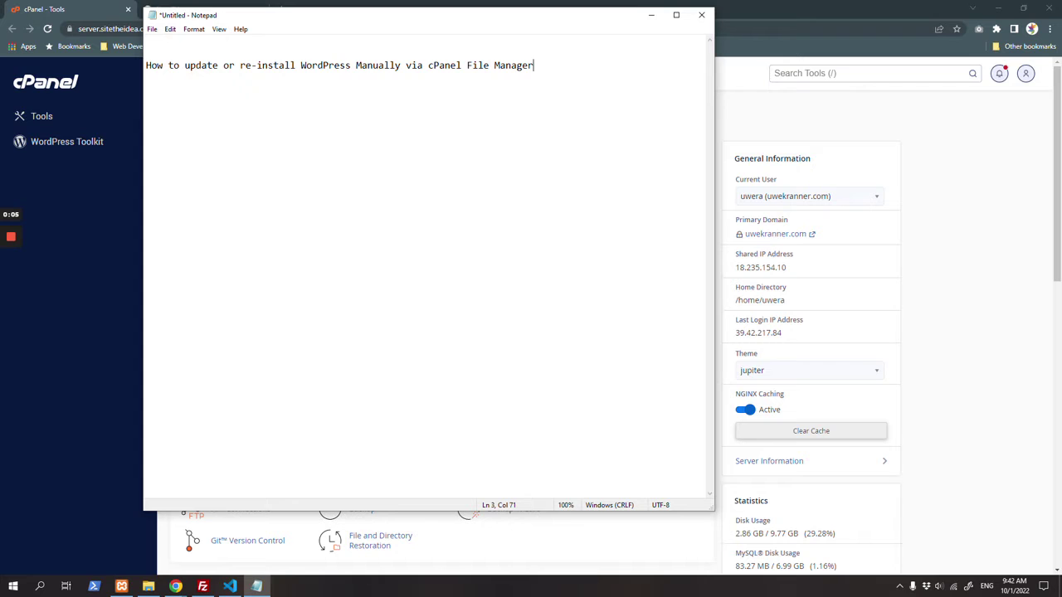
double_click(323, 64)
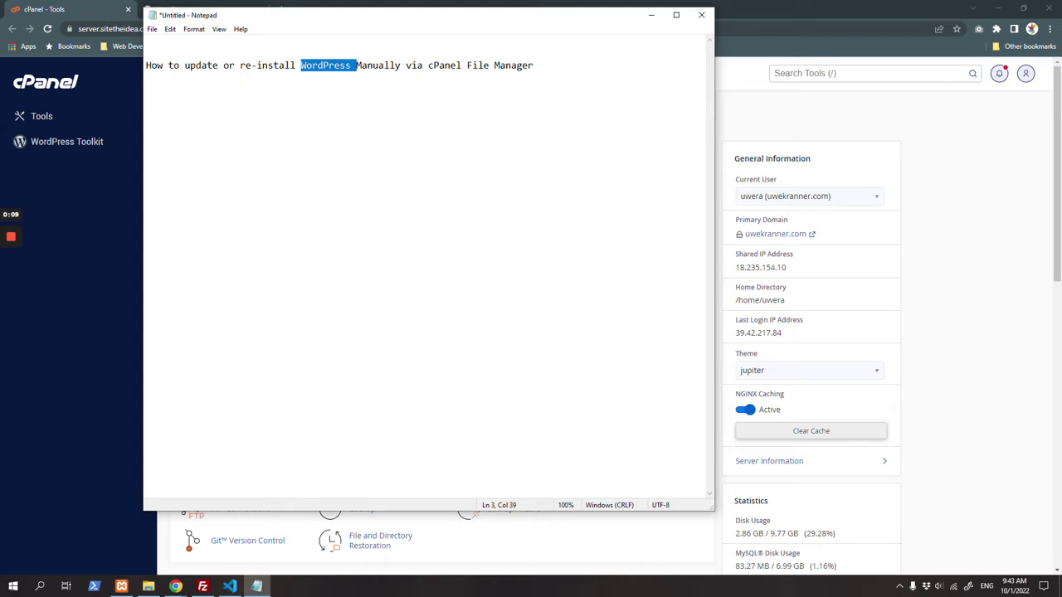
left_click(534, 65)
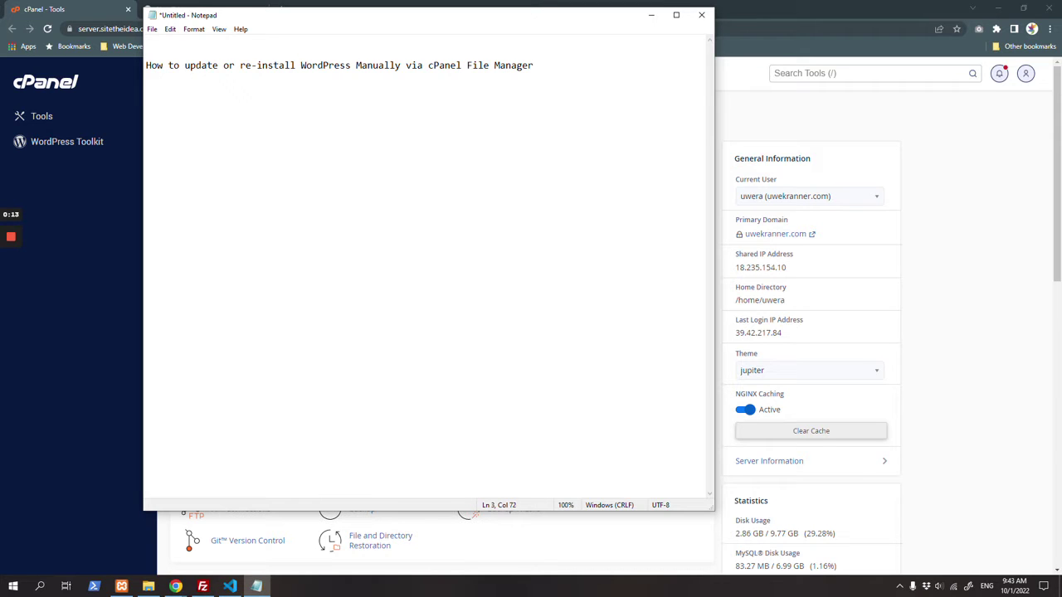
type("(FTP)")
key("Left")
type("FTP")
key("shift+Left")
key("shift+Left")
key("shift+Left")
key("shift+Left")
key("shift+Left")
key("shift+Left")
key("BackSpace")
Open cPanel File Manager and select the public_html folder
left_click(970, 200)
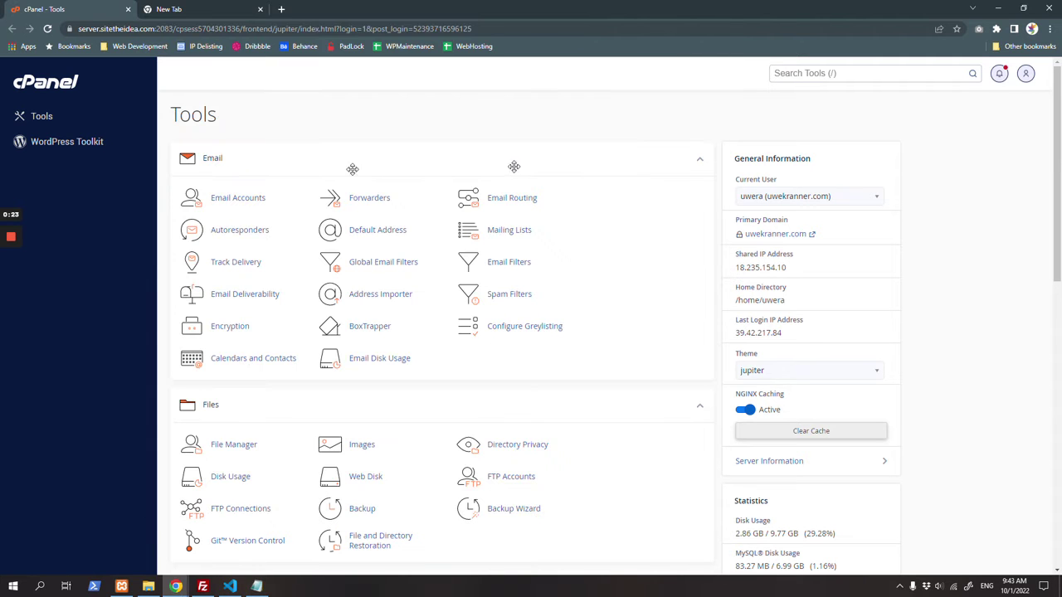
scroll(404, 374, "down", 3)
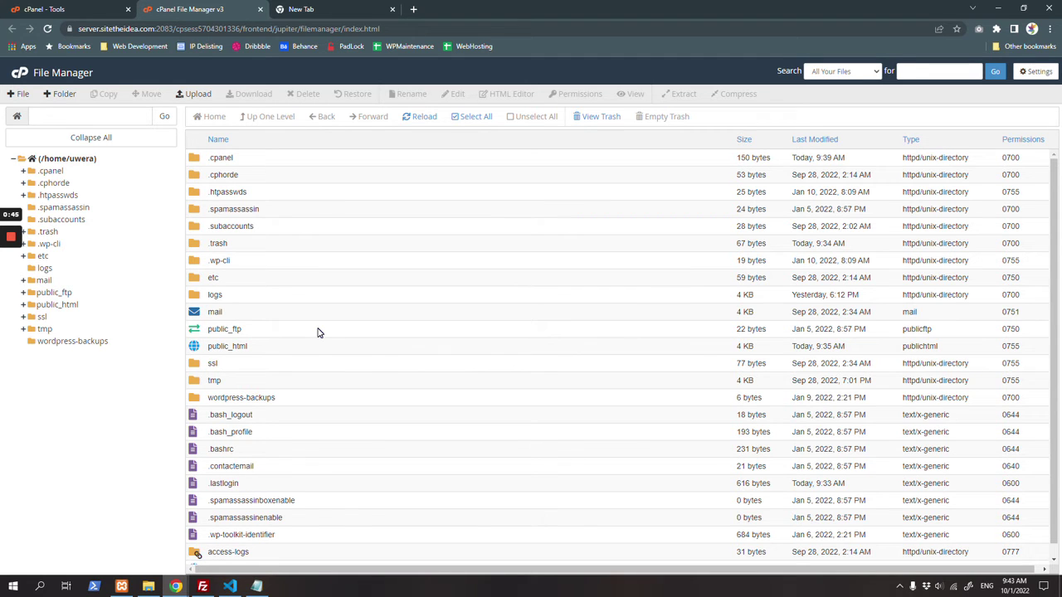
left_click(284, 352)
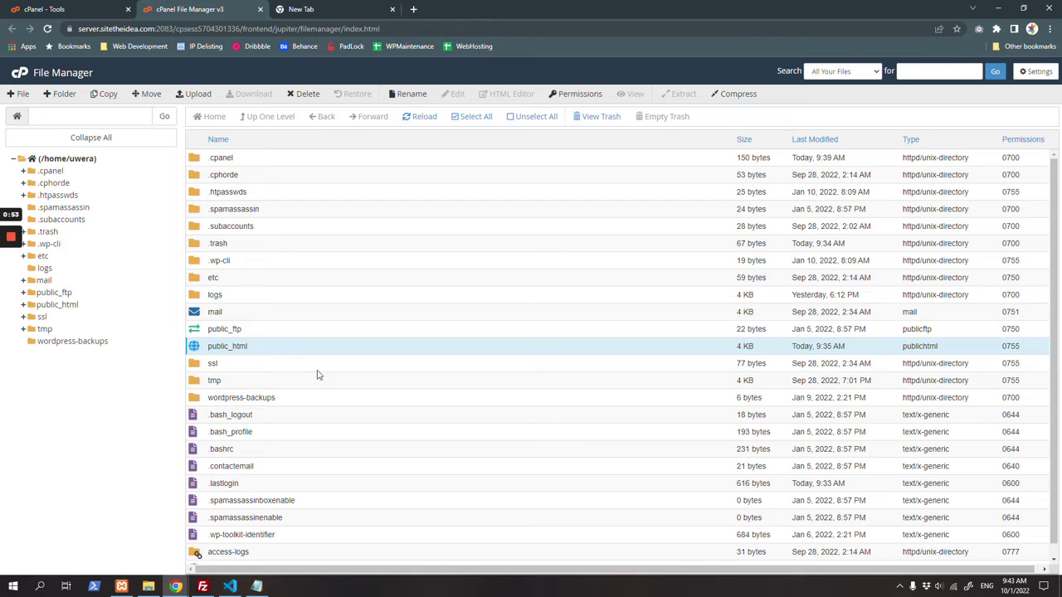
key("ctrl+Page_Up")
scroll(753, 171, "up", 3)
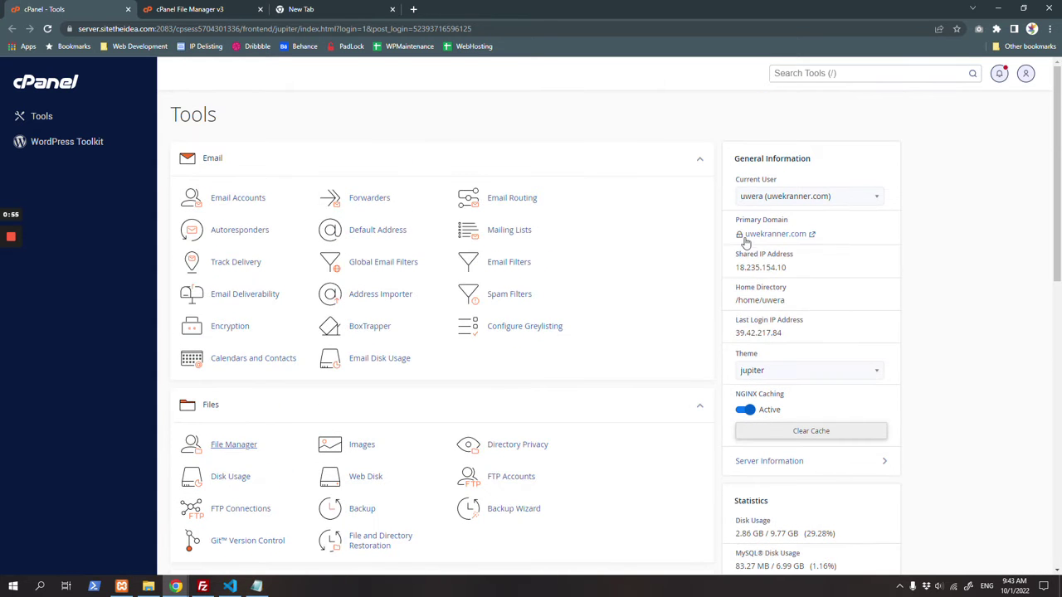
left_click_drag(738, 221, 788, 220)
left_click(207, 8)
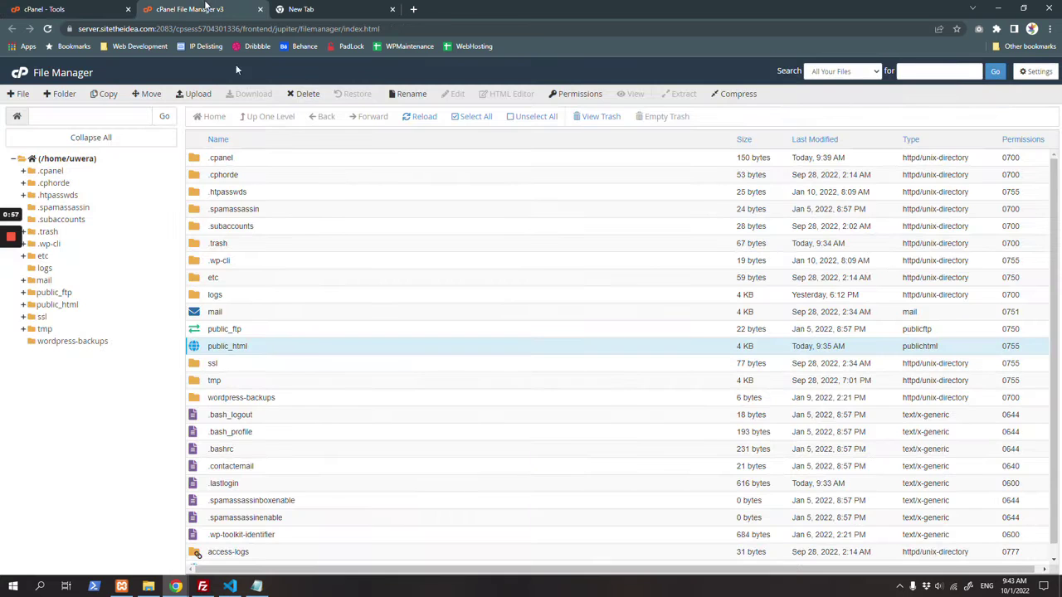
Open public_html and rename readme.html to ateeq.html
double_click(292, 346)
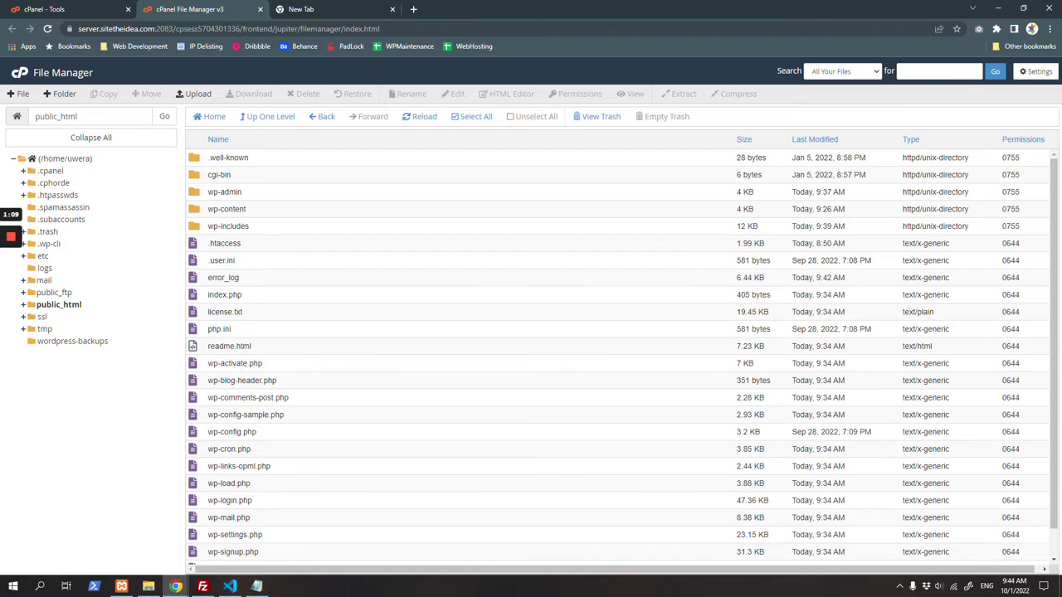
left_click(324, 353)
left_click(315, 353)
double_click(244, 347)
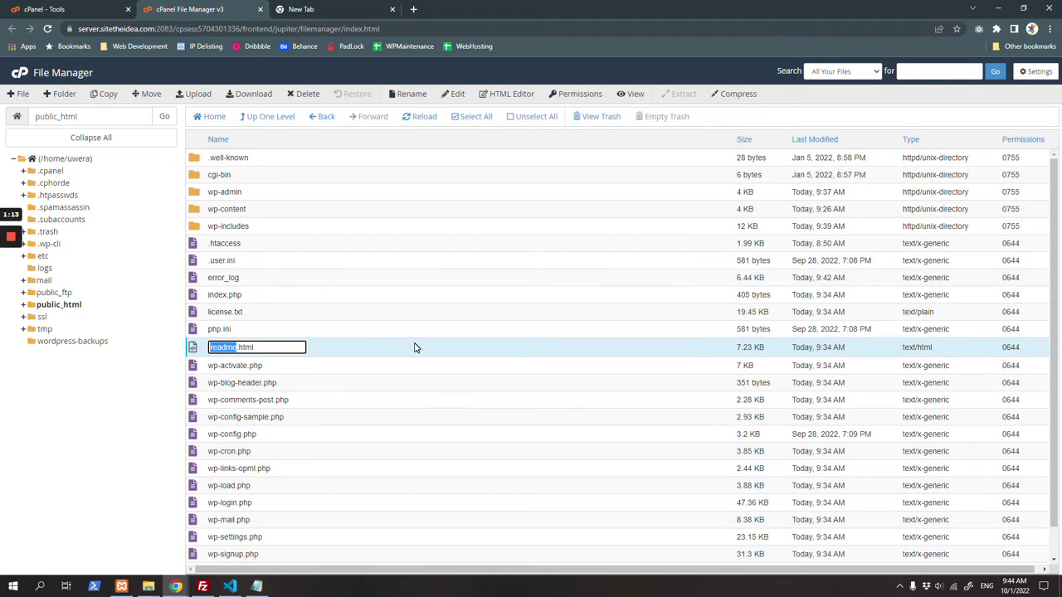
type("readme")
key("Return")
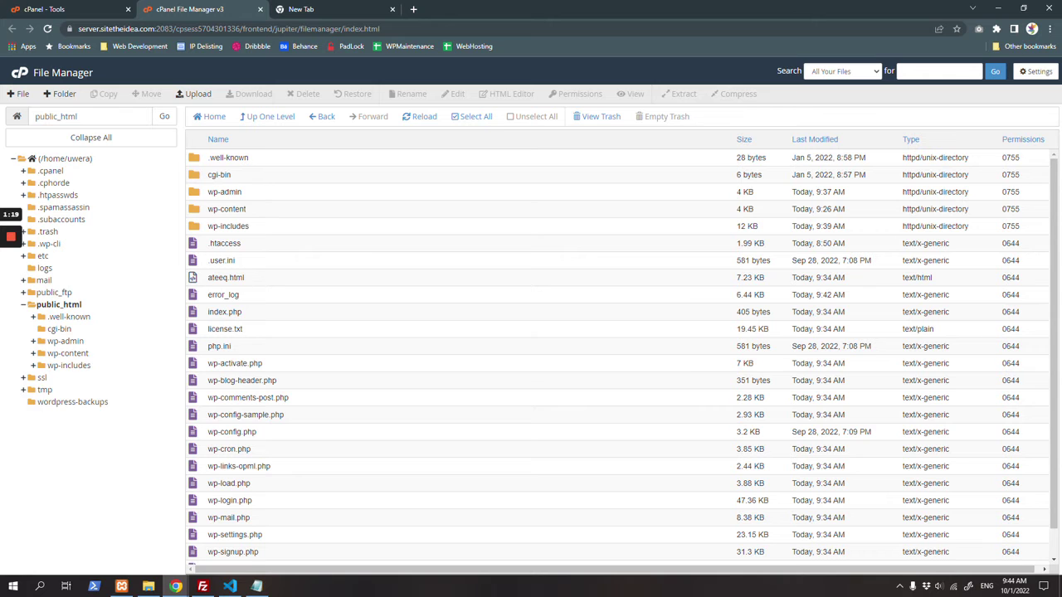
Open the site's primary domain with /ateeq.html to view the WordPress ReadMe page
left_click(83, 9)
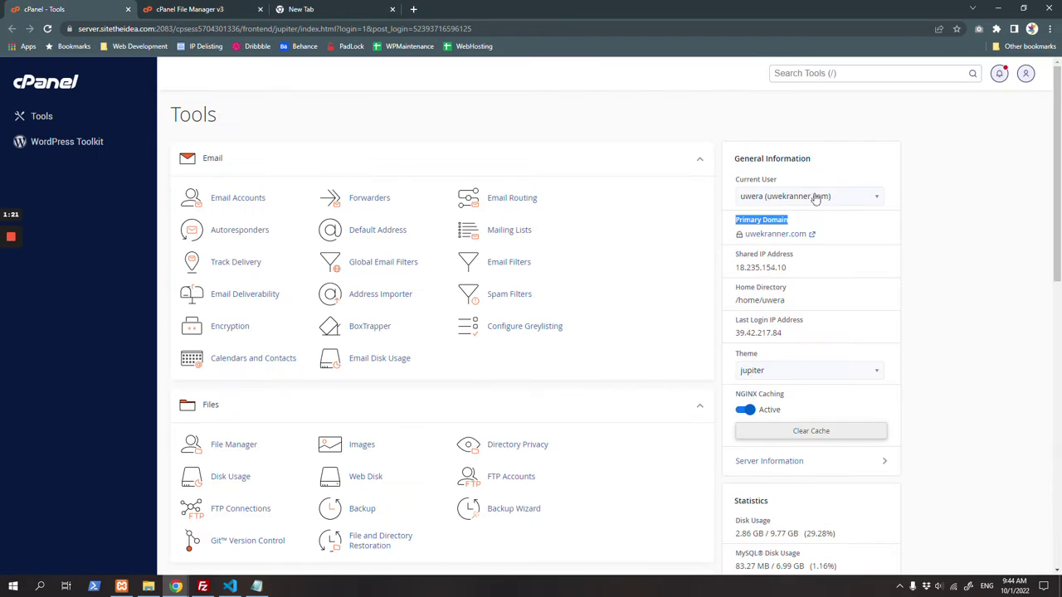
left_click(788, 237)
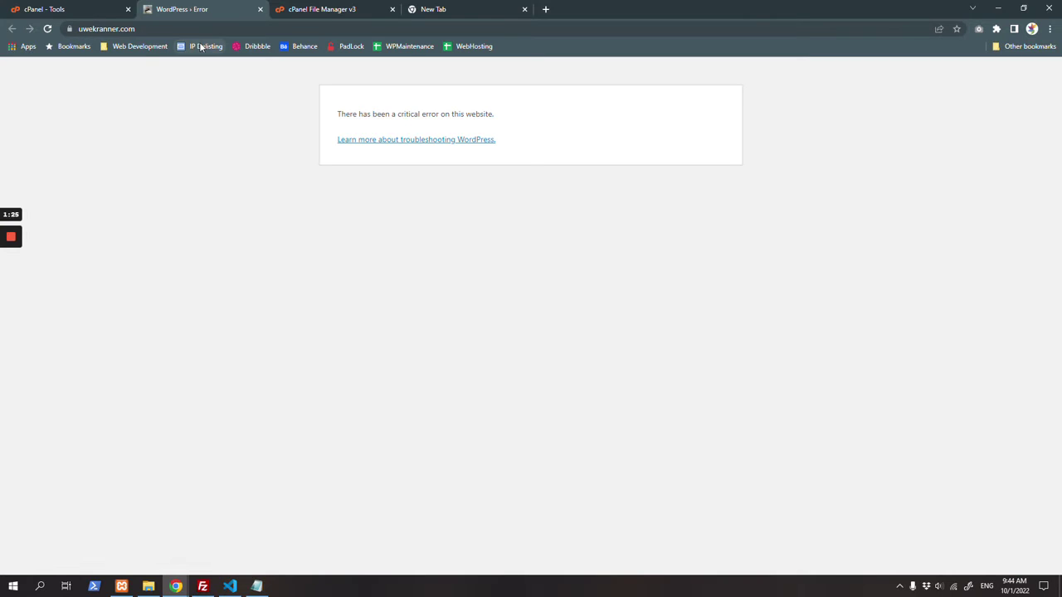
left_click(199, 28)
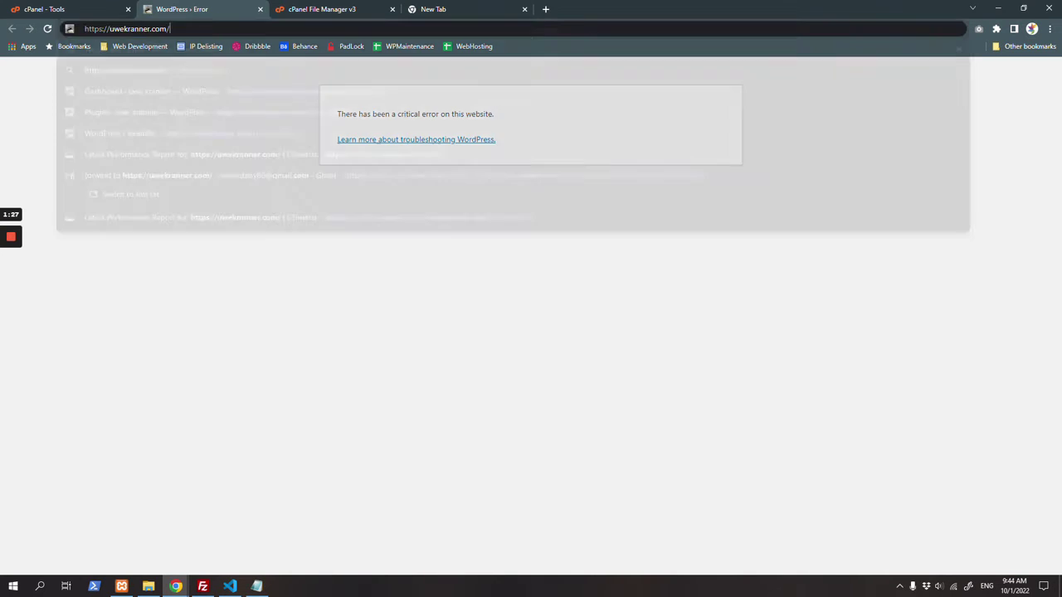
type("ateeq.html")
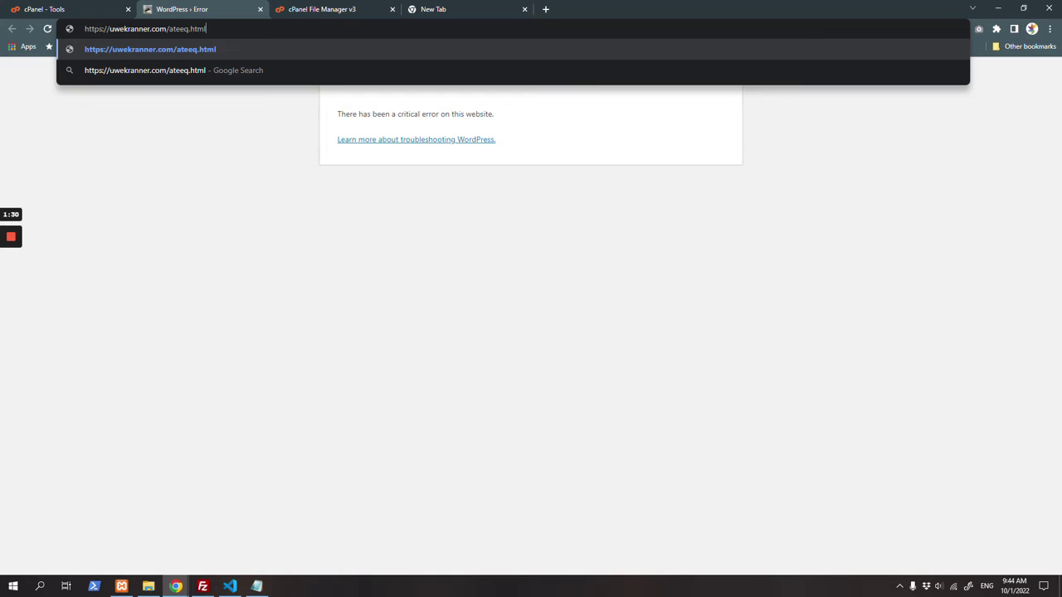
key("Return")
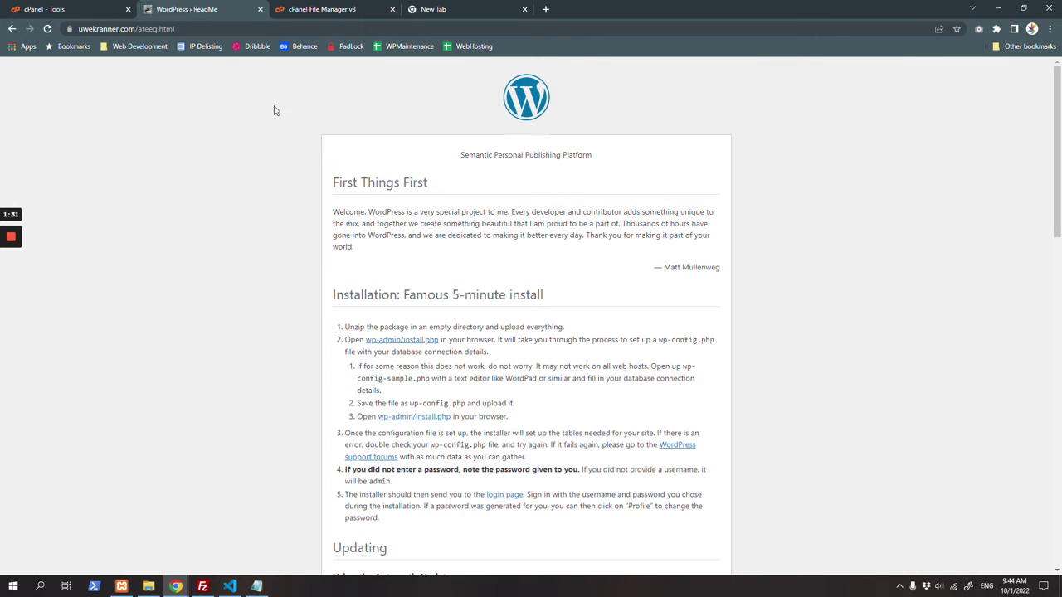
left_click(307, 7)
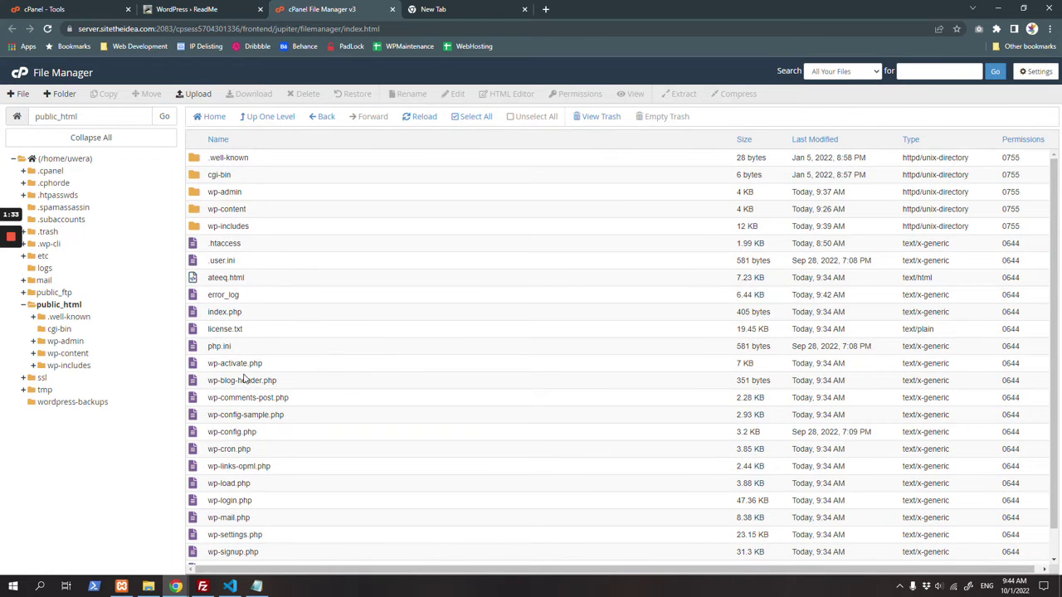
scroll(266, 415, "down", 2)
scroll(298, 393, "up", 1)
Go to wordpress.org and download WordPress 6.0.2
left_click(194, 9)
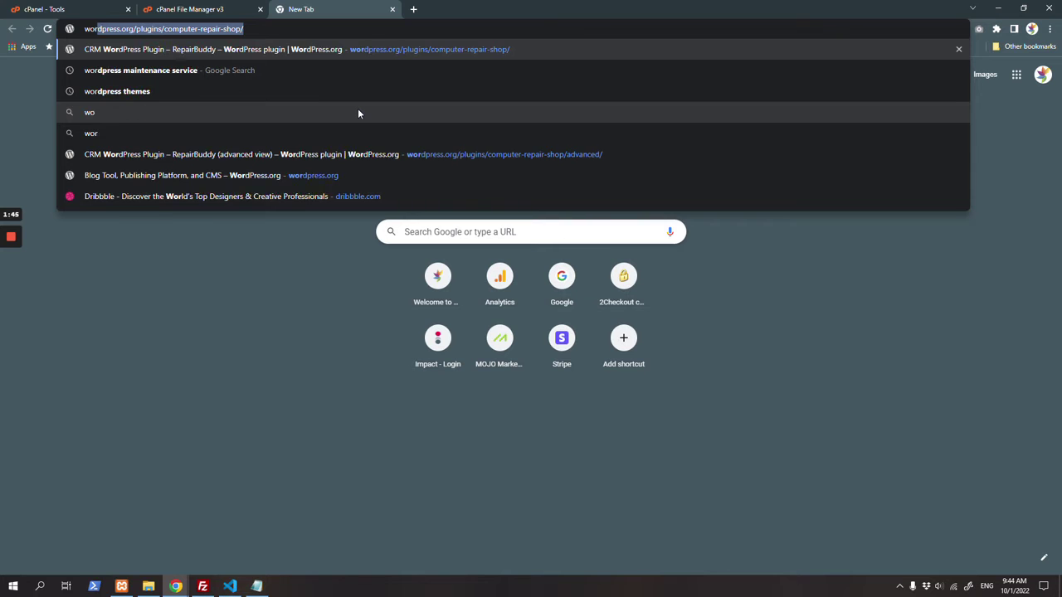
type(".org")
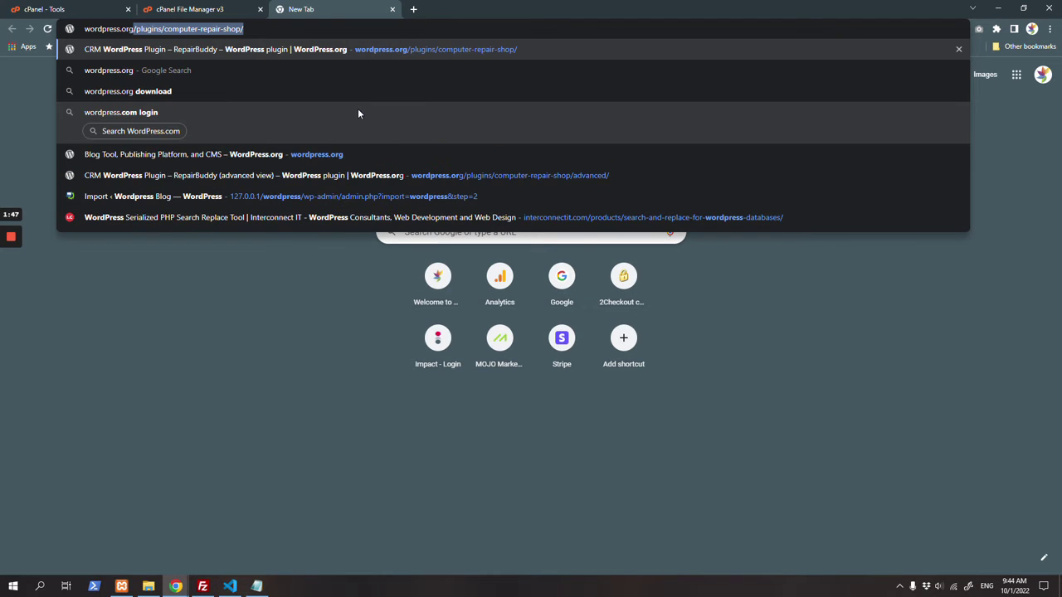
key("Return")
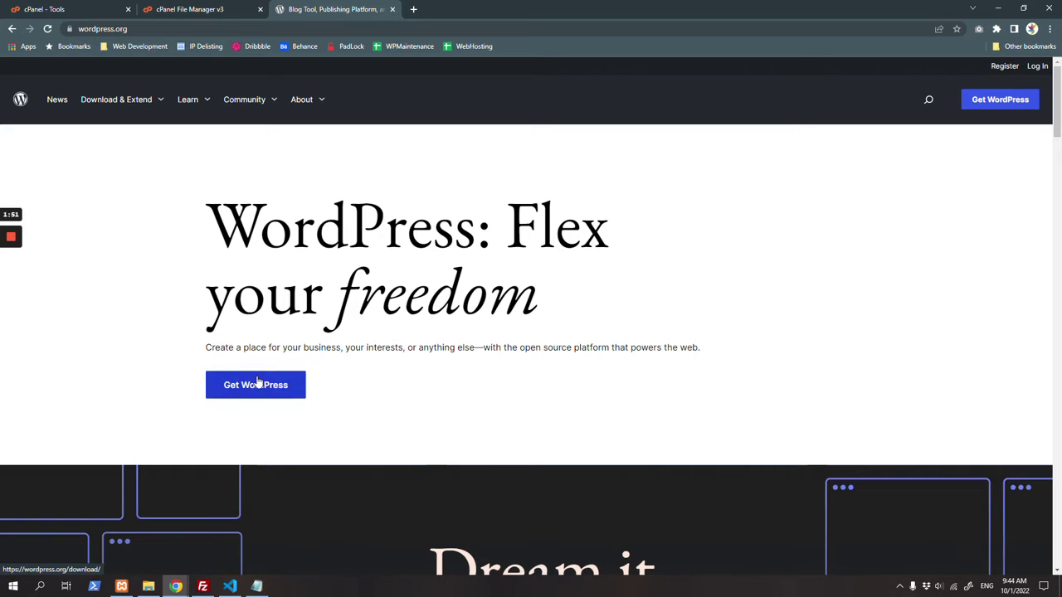
left_click(257, 384)
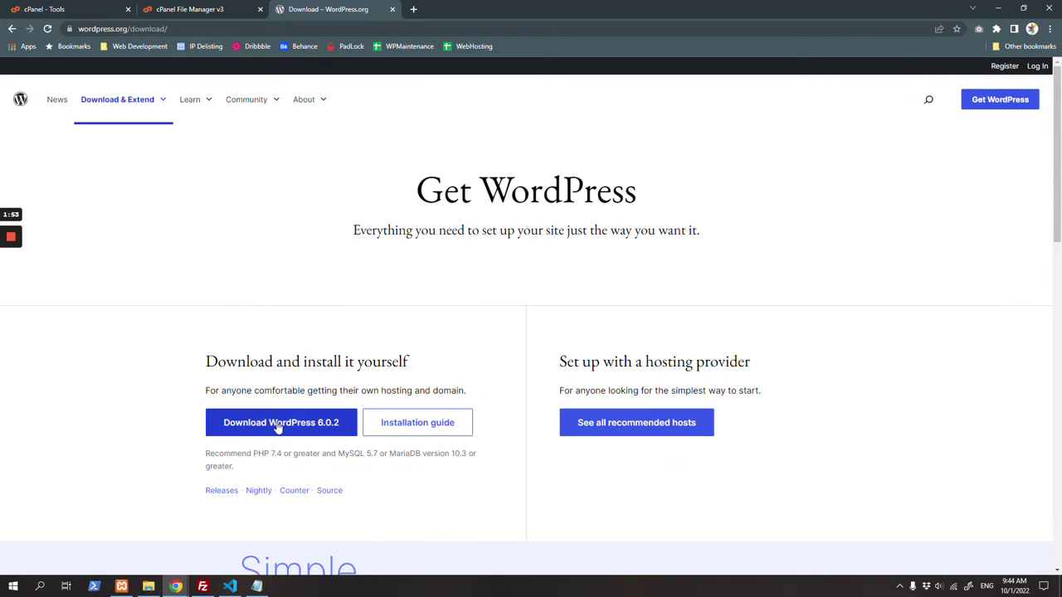
left_click(300, 421)
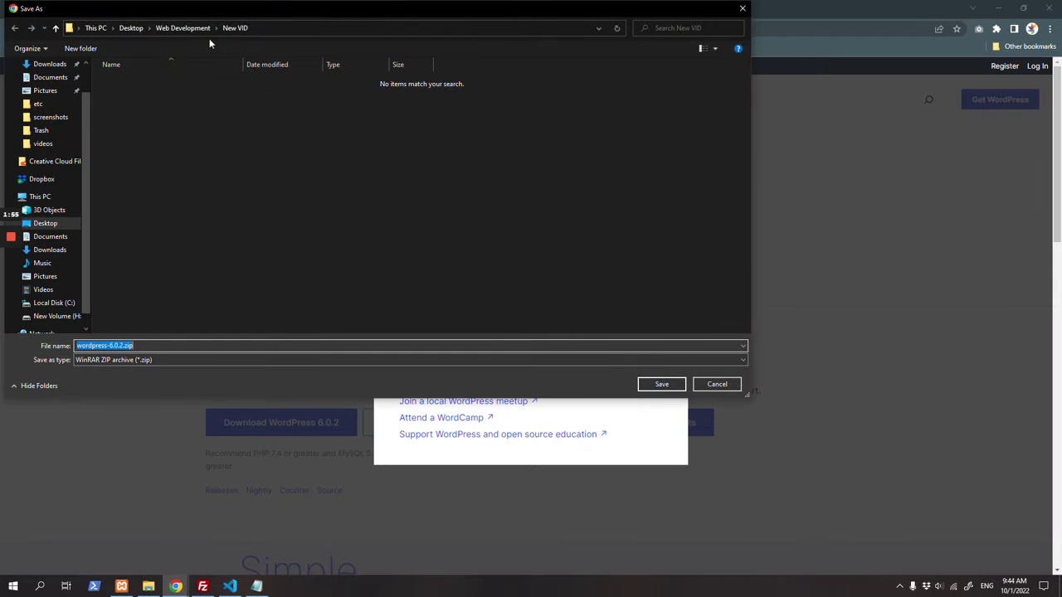
Save wordpress-6.0.2.zip into a new NEWWP folder under Desktop\Trash
left_click(184, 28)
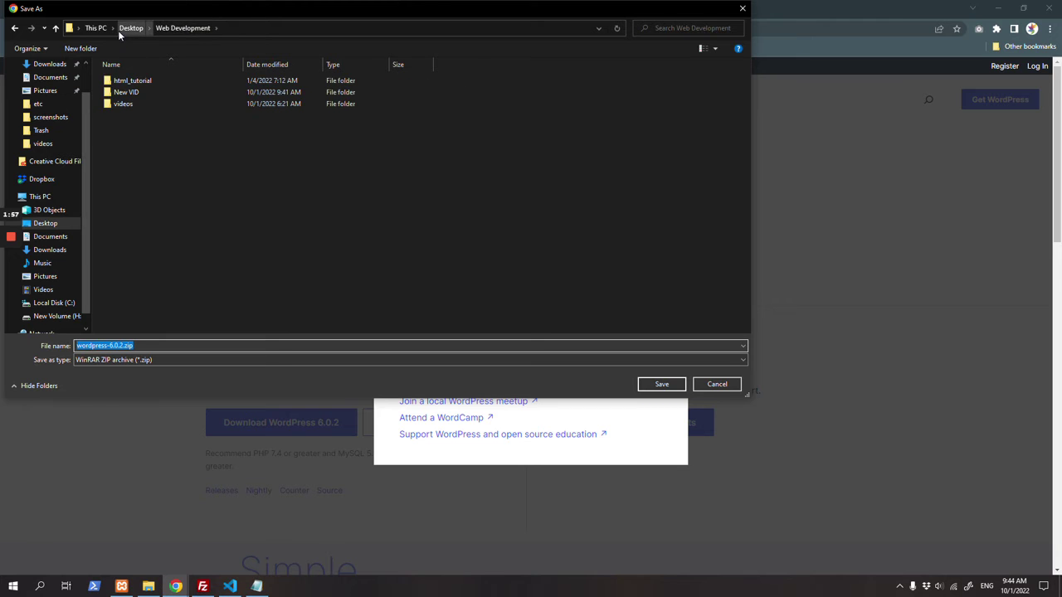
left_click(123, 33)
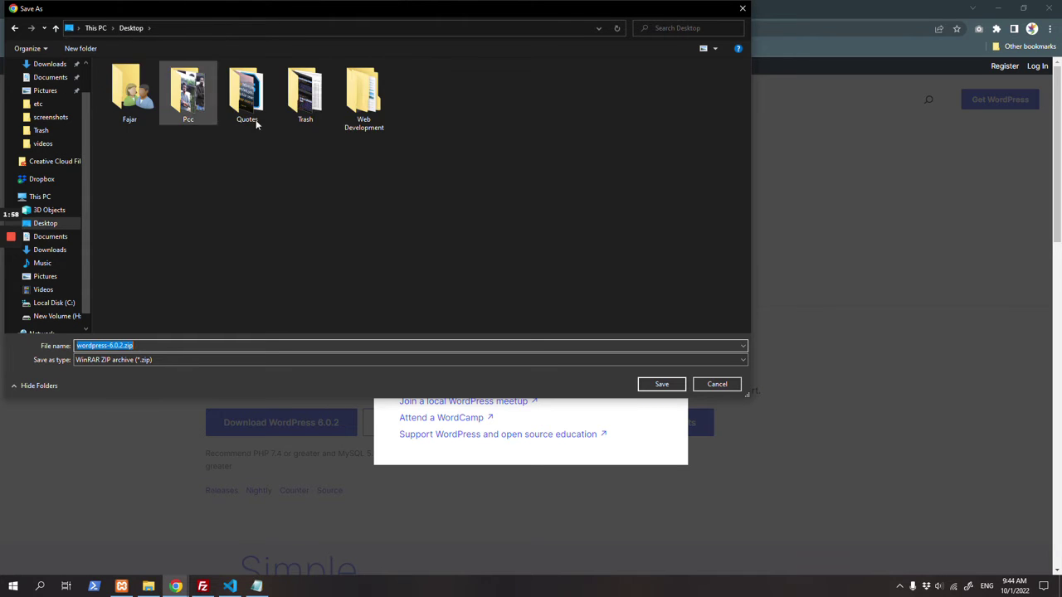
double_click(294, 101)
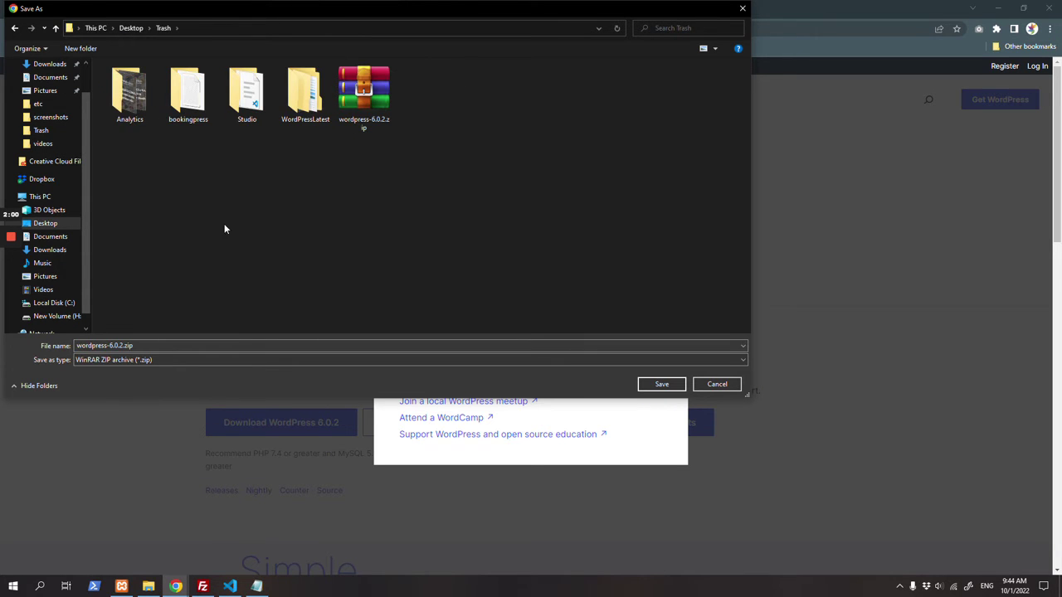
left_click(94, 49)
type("NEWWP")
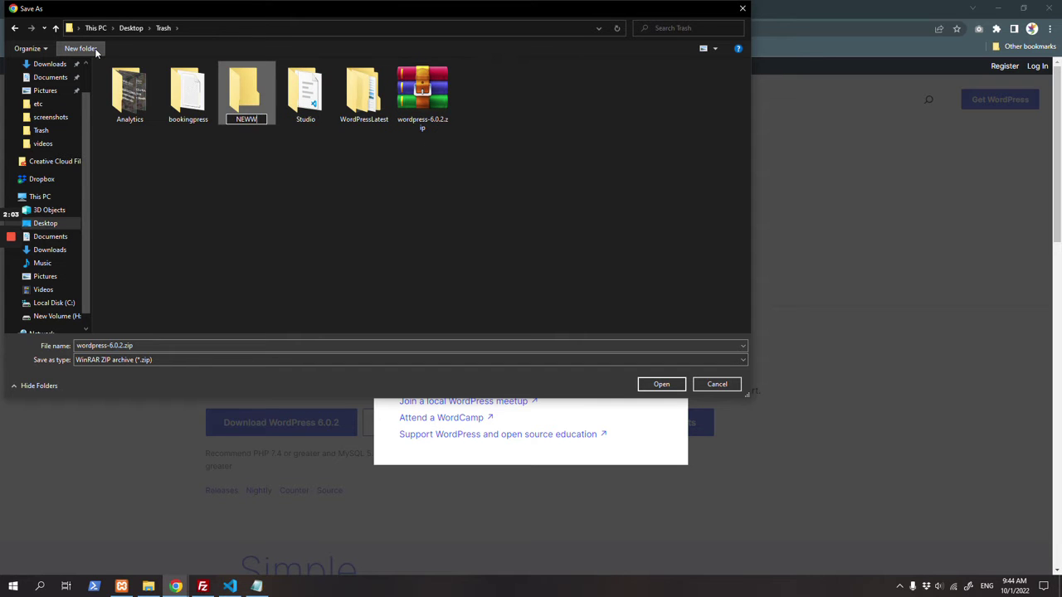
key("Return")
key("Return")
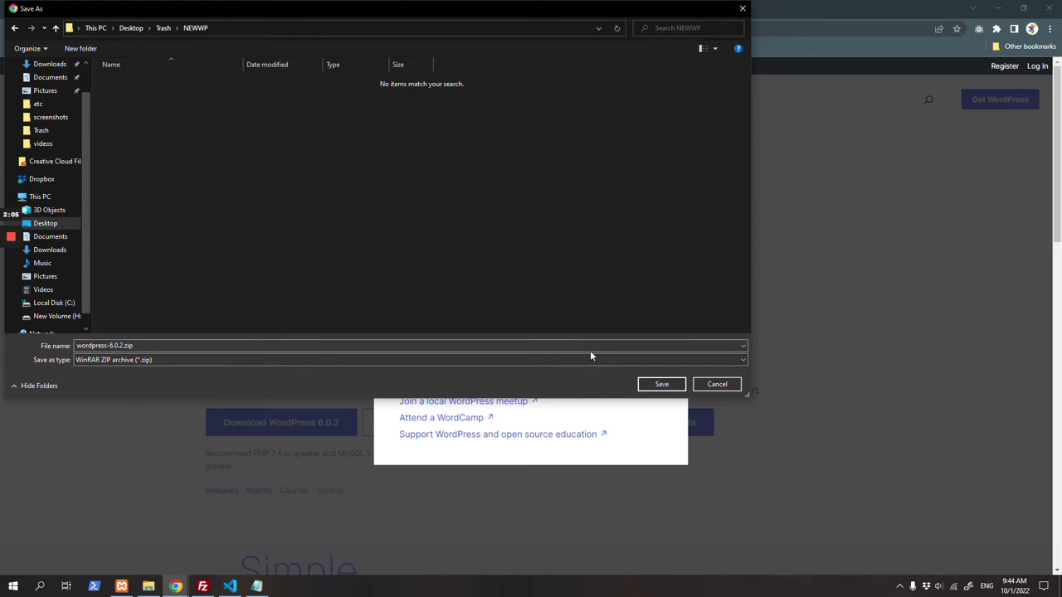
left_click(677, 388)
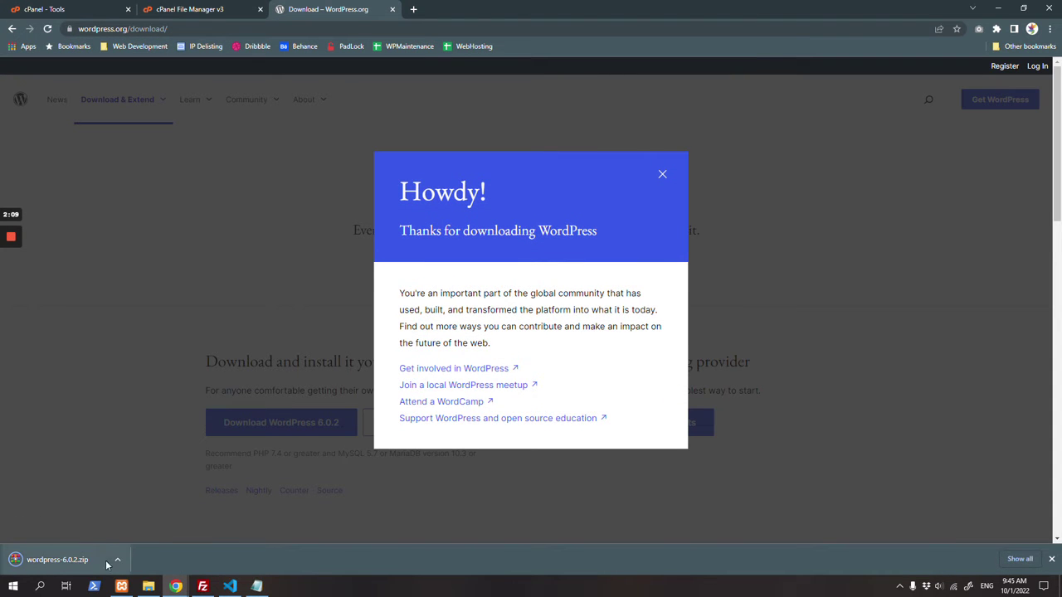
Choose wordpress-6.0.2.zip from the NEWWP folder for upload into public_html
left_click(199, 9)
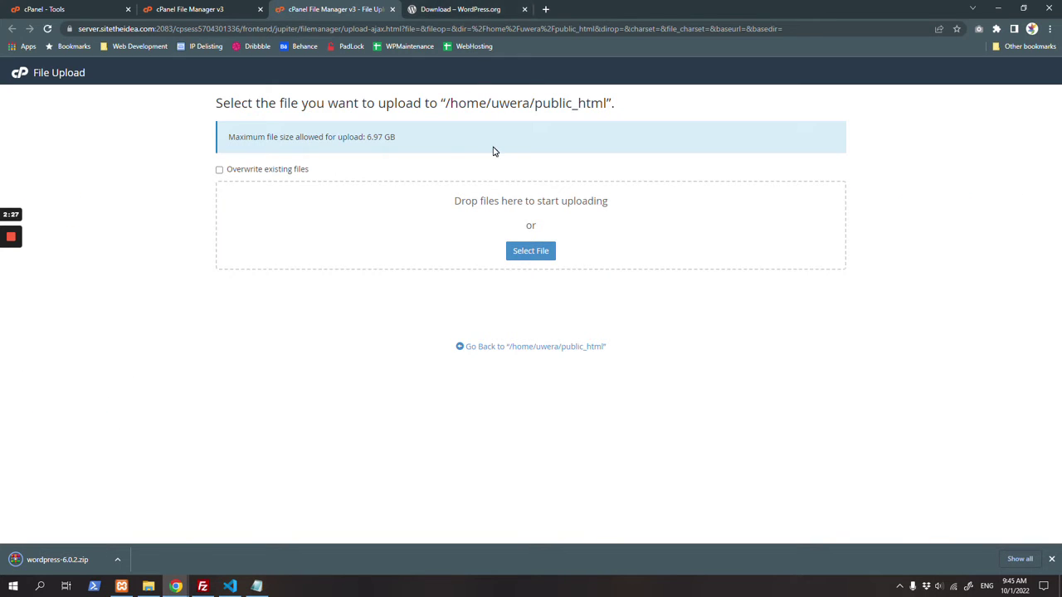
left_click(526, 252)
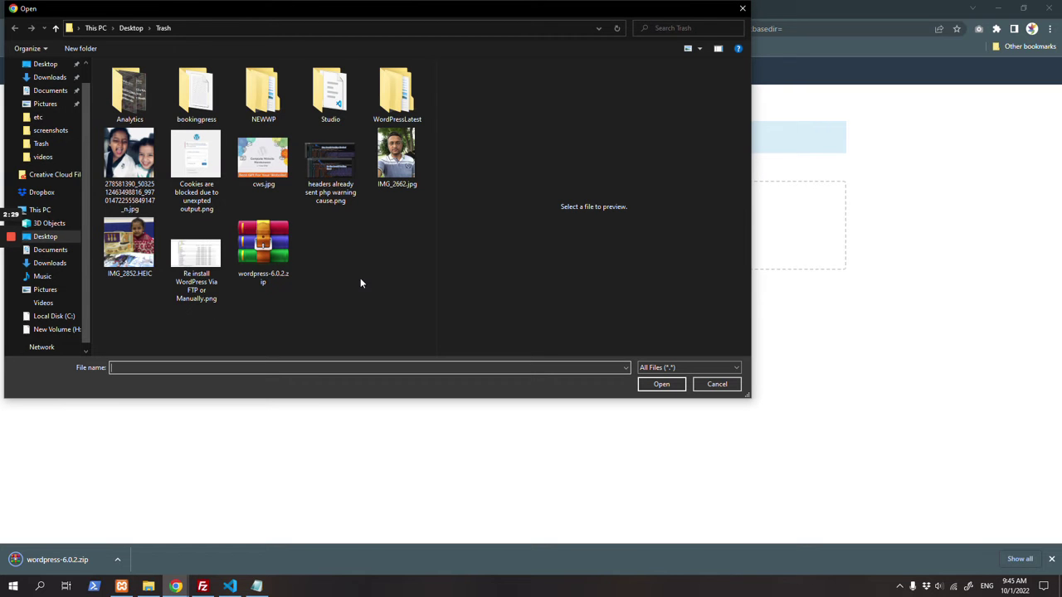
left_click(328, 93)
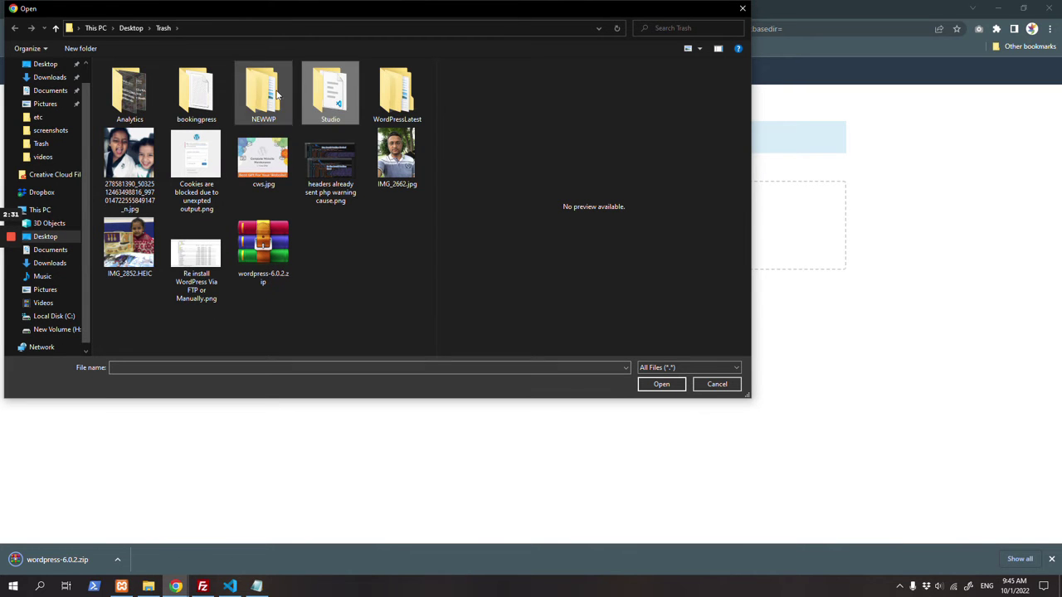
double_click(277, 91)
double_click(180, 77)
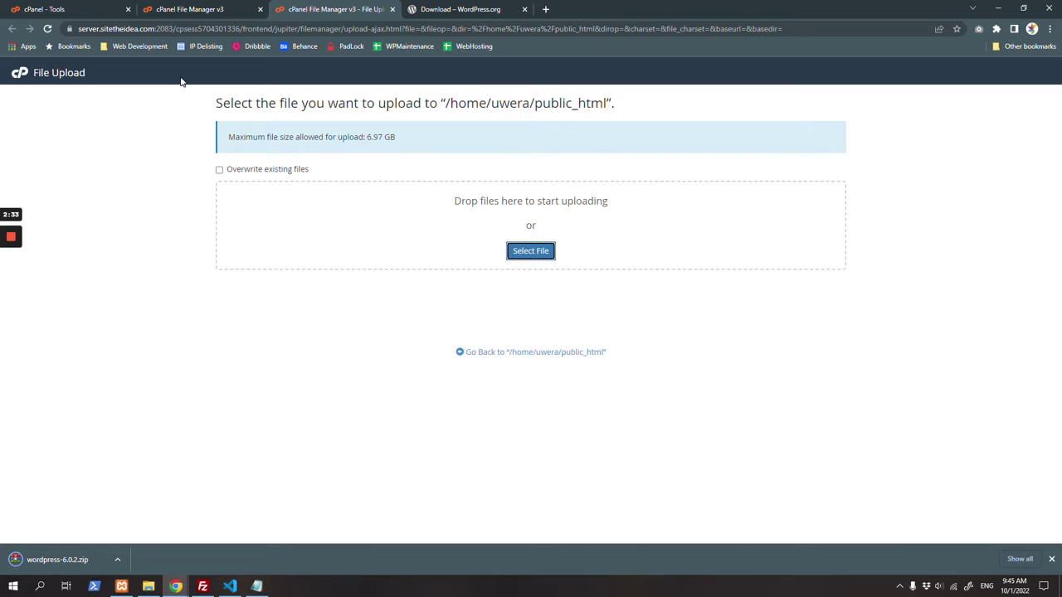
Return to the public_html listing, checking the upload's progress along the way
left_click(248, 7)
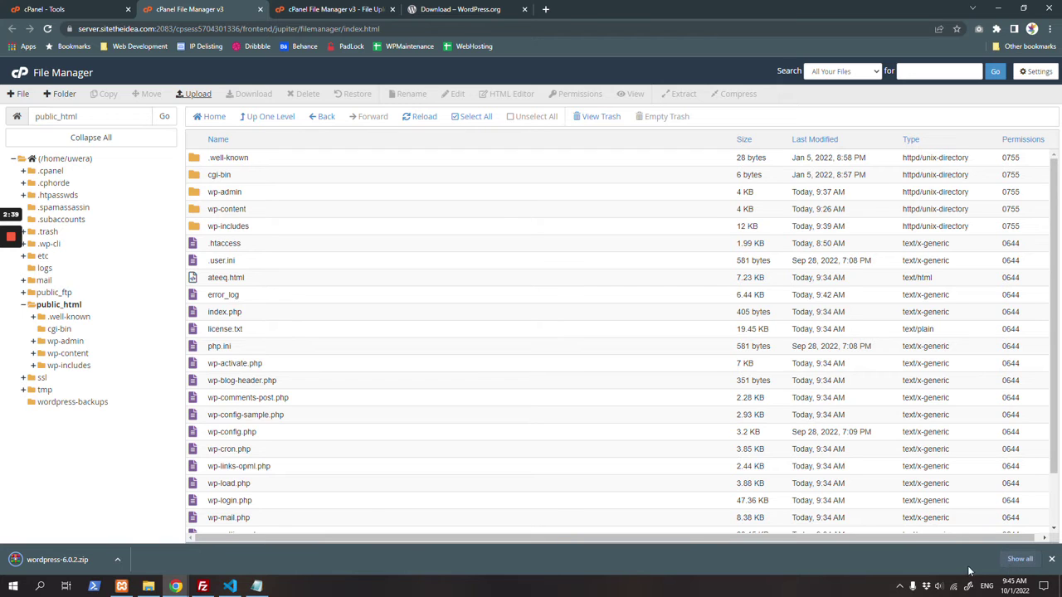
left_click(117, 559)
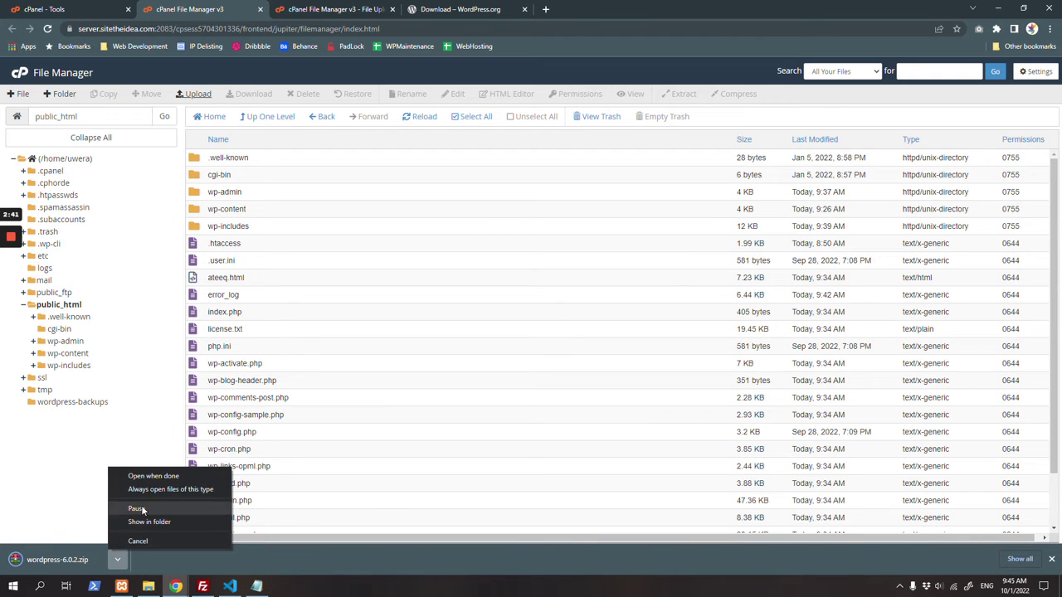
left_click(152, 529)
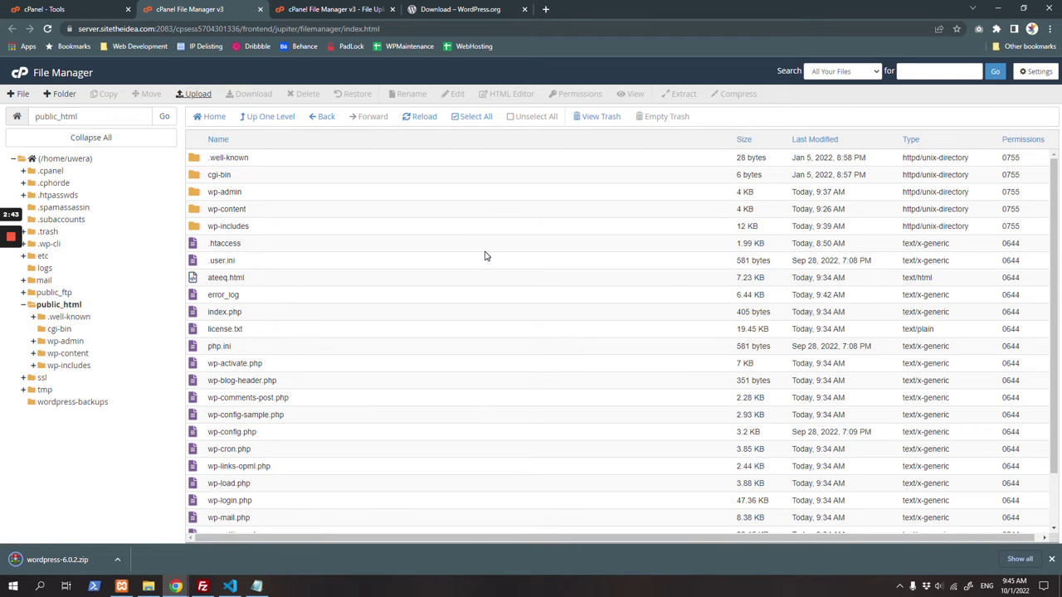
left_click(365, 8)
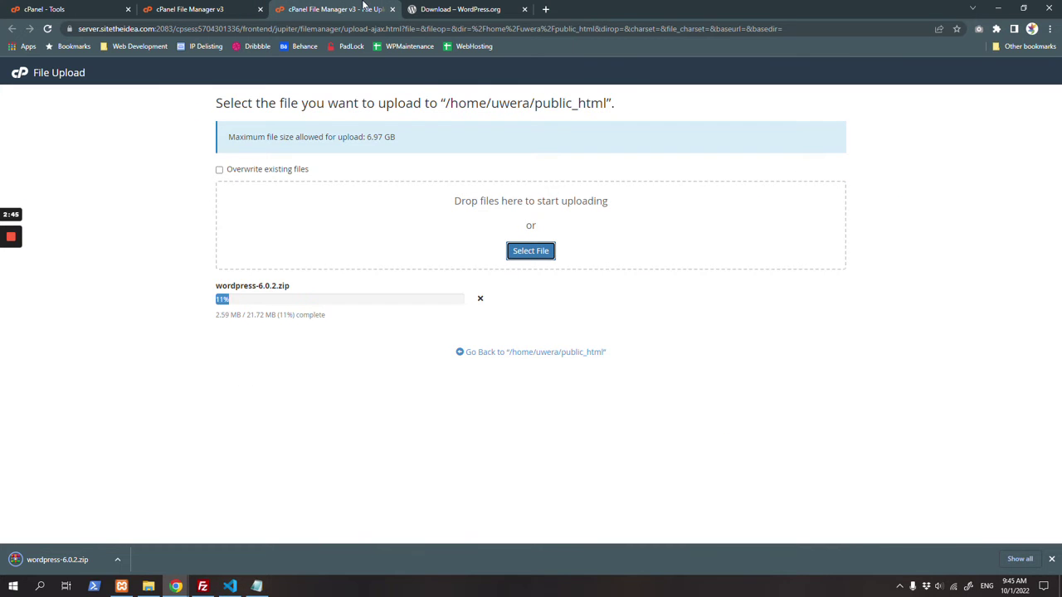
left_click(224, 8)
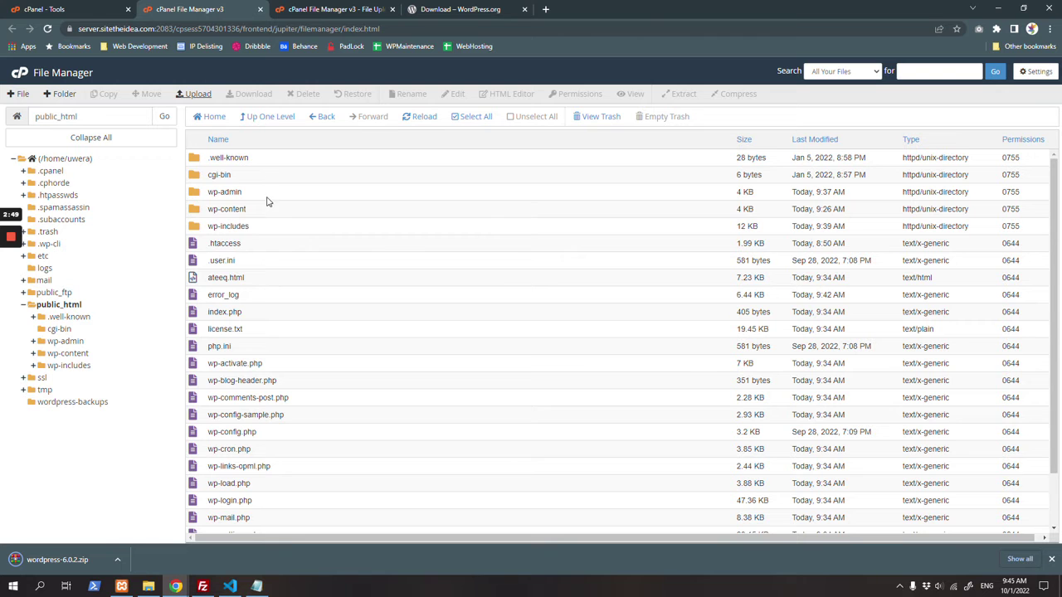
scroll(318, 456, "down", 1)
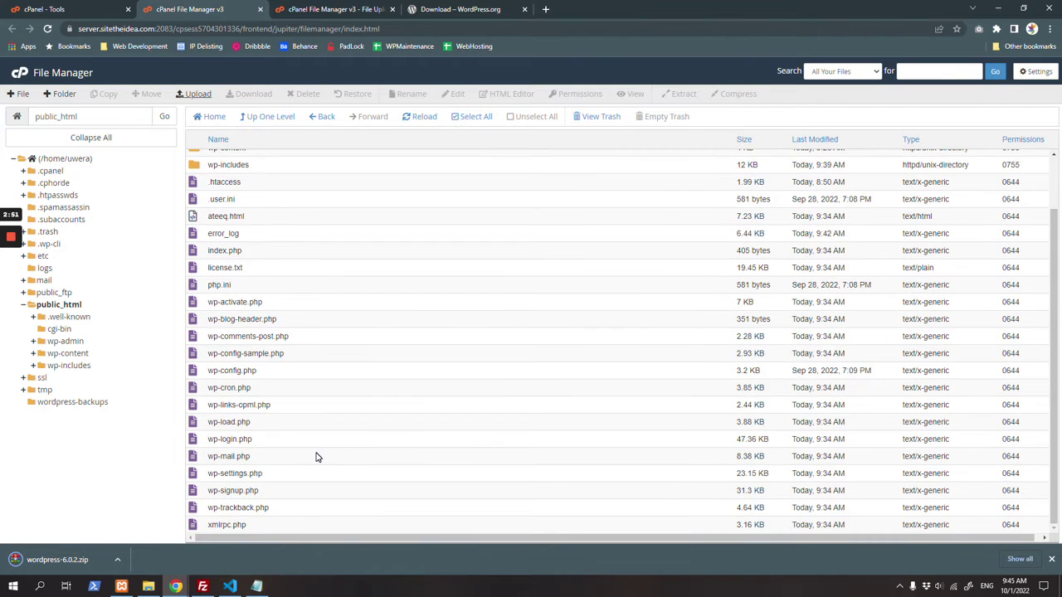
scroll(317, 457, "up", 1)
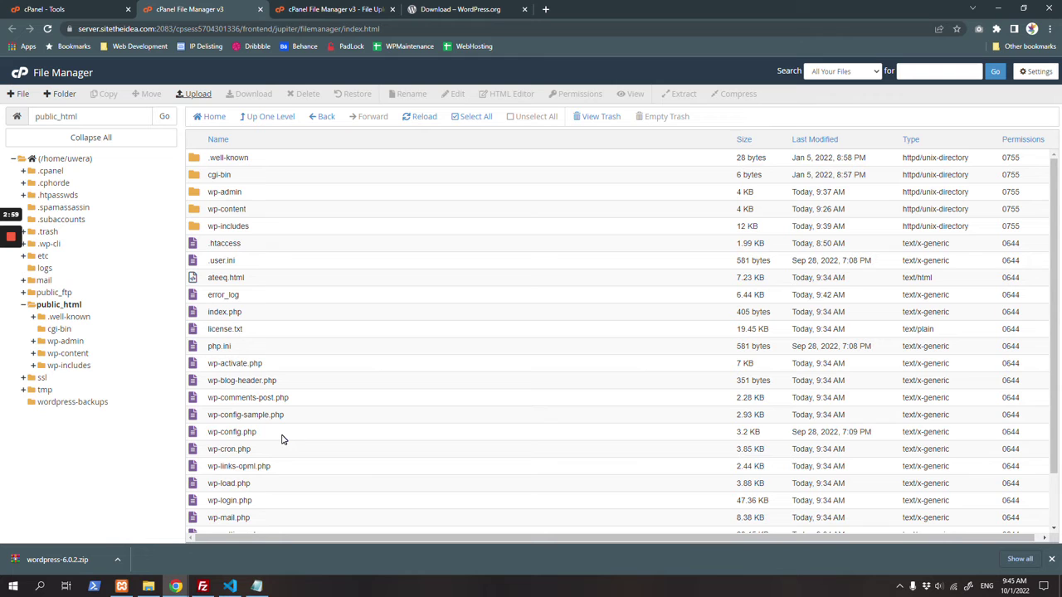
left_click(281, 438)
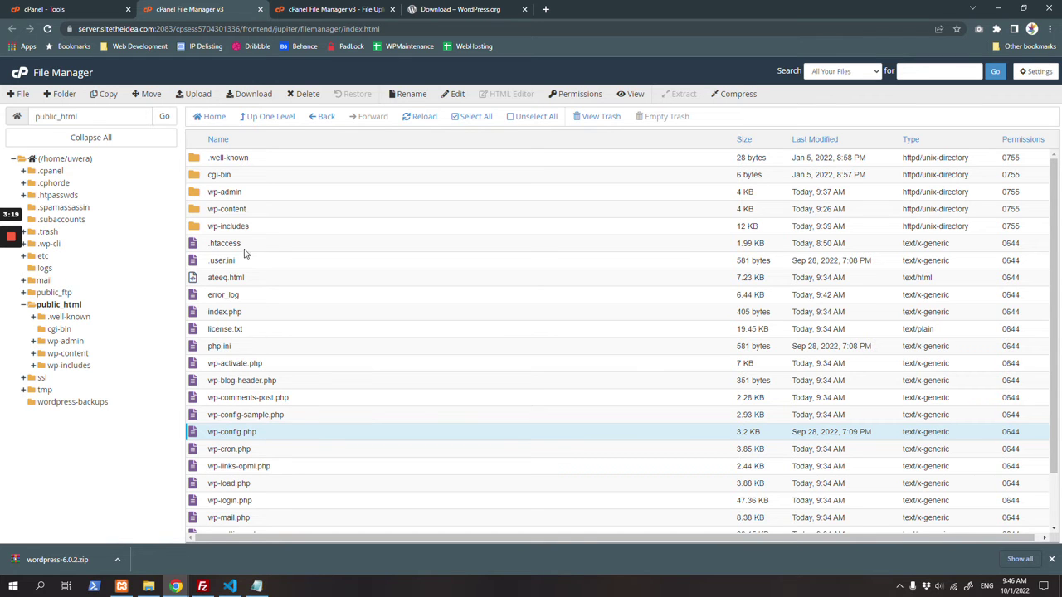
left_click(251, 213)
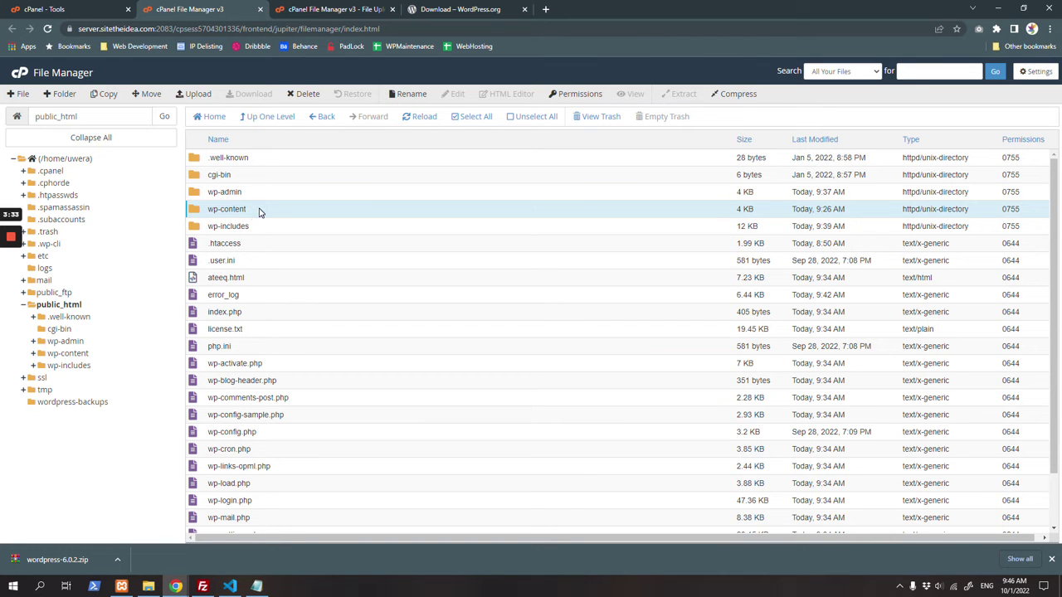
double_click(258, 210)
left_click(270, 436)
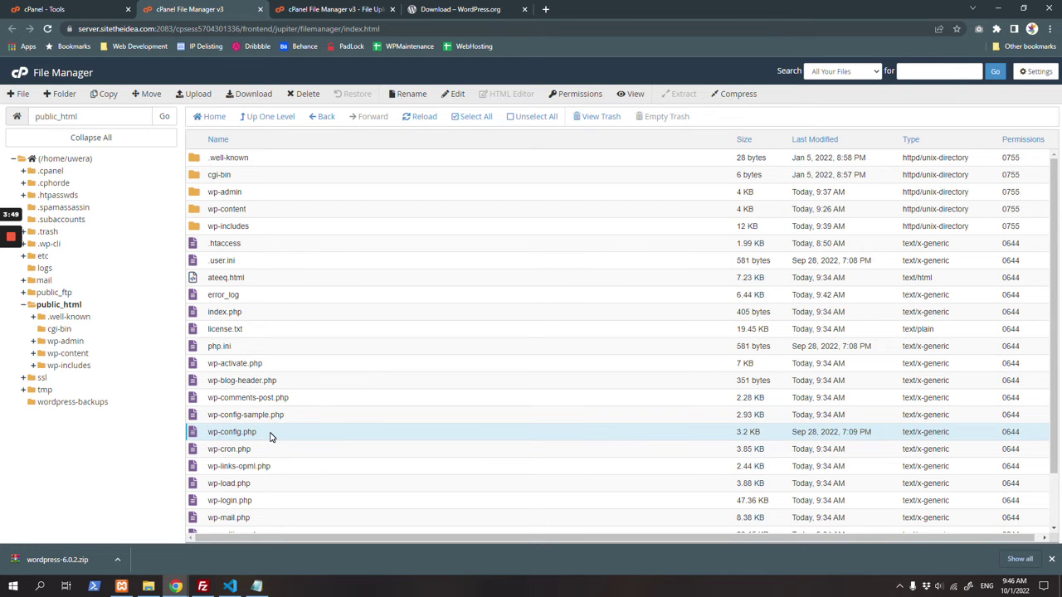
scroll(273, 446, "down", 2)
scroll(277, 434, "up", 2)
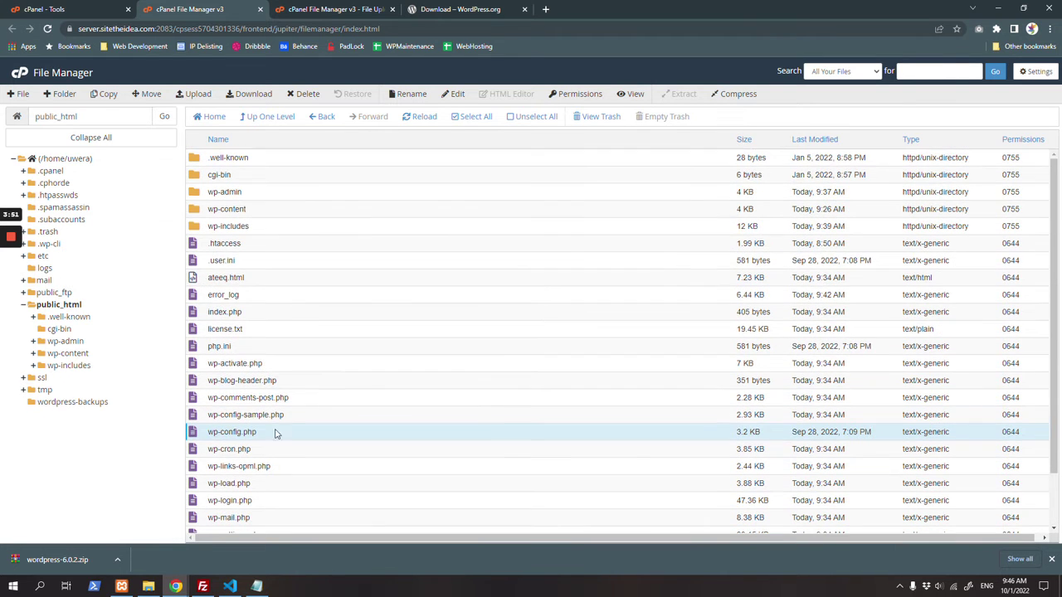
Select wp-admin, wp-includes, ateeq.html, error_log, index.php, license.txt and wp-activate.php through wp-login.php
left_click(243, 193)
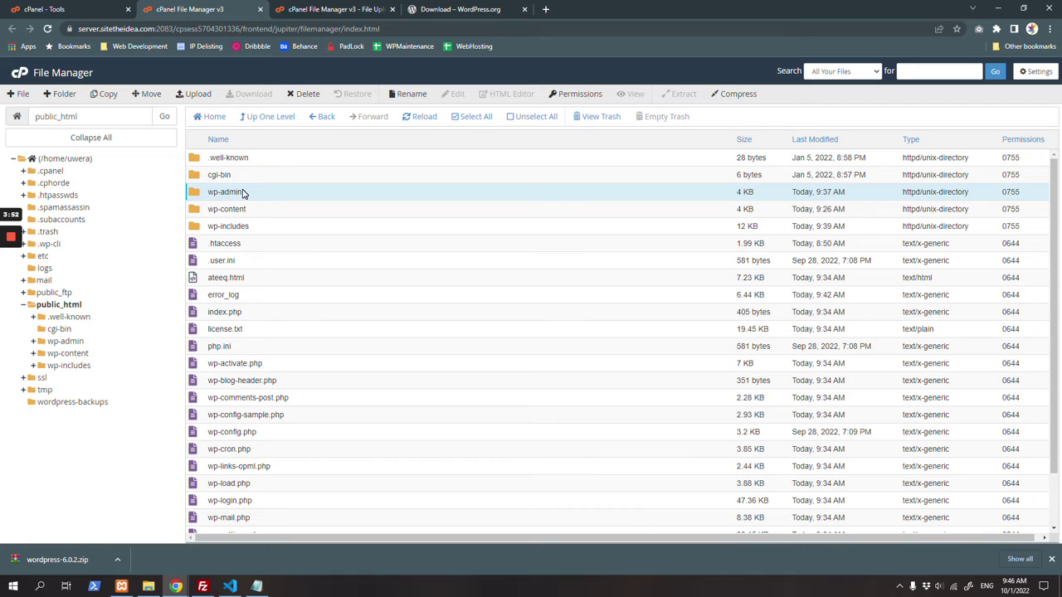
left_click(272, 226, "ctrl")
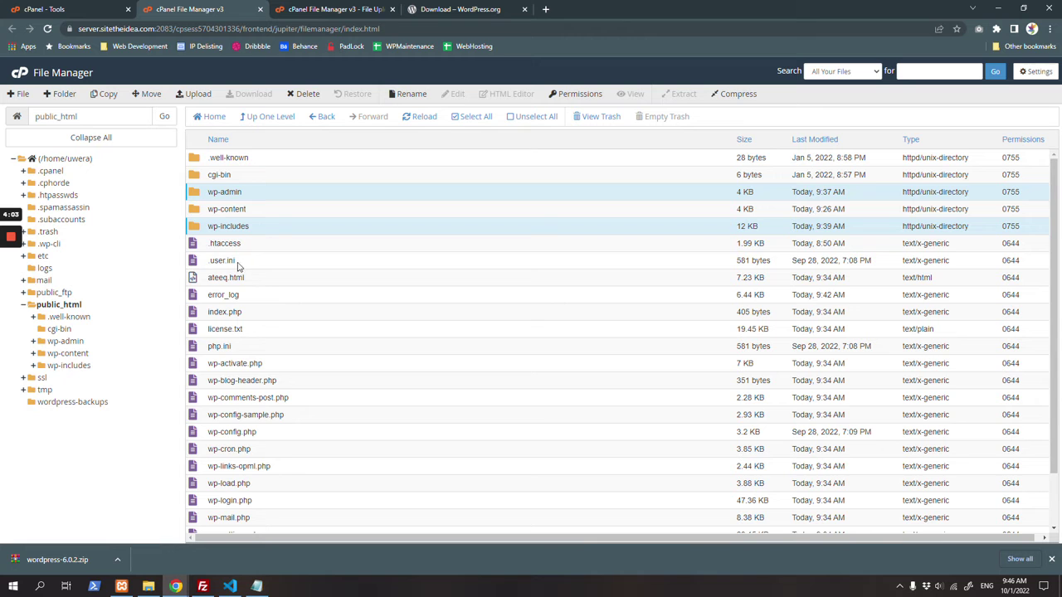
left_click(261, 283, "ctrl")
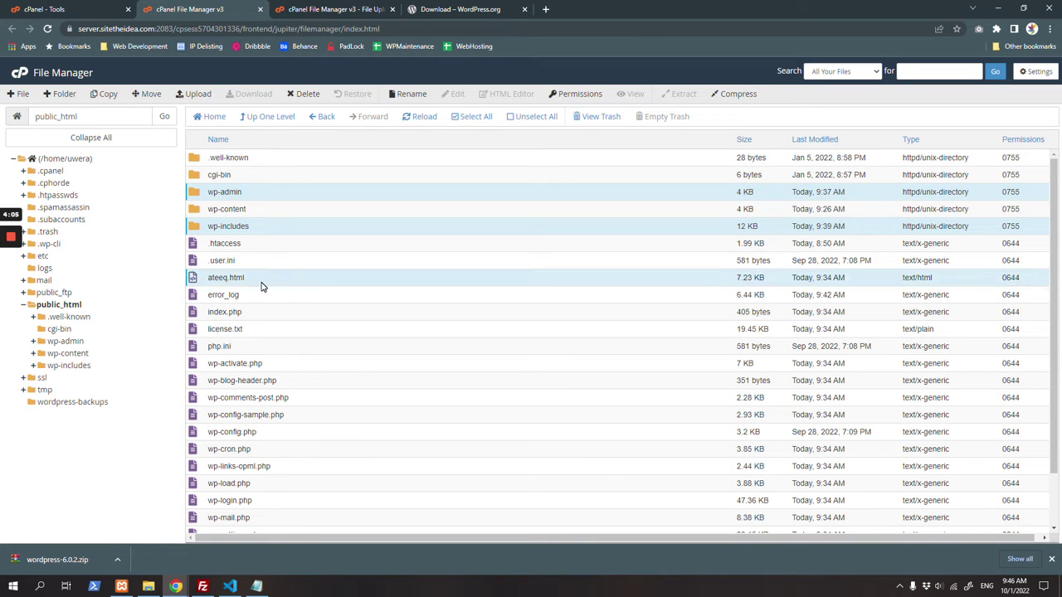
left_click(257, 297, "ctrl")
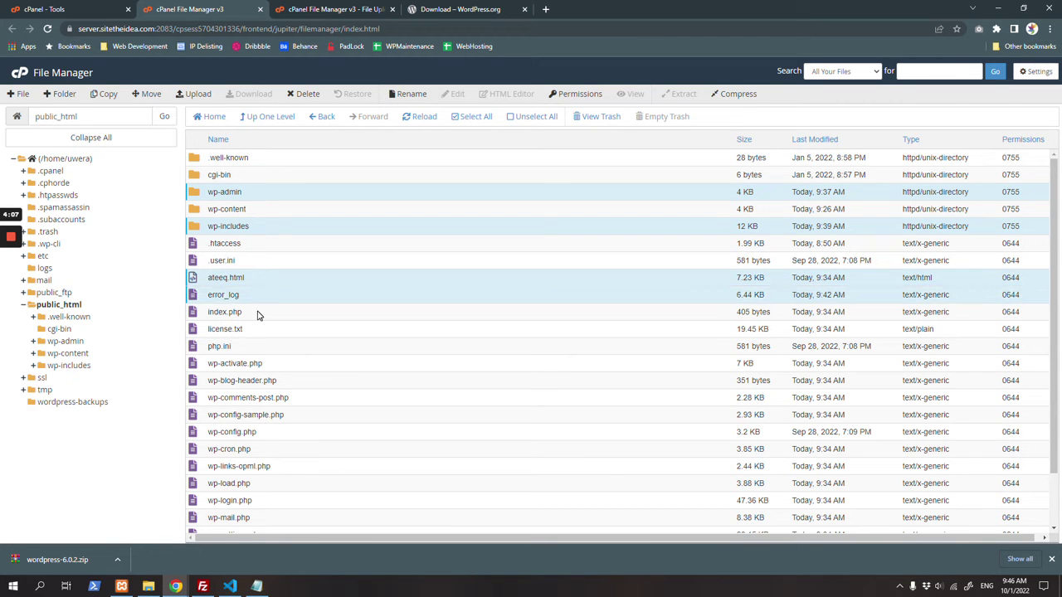
left_click(259, 314, "ctrl")
left_click(258, 333, "ctrl")
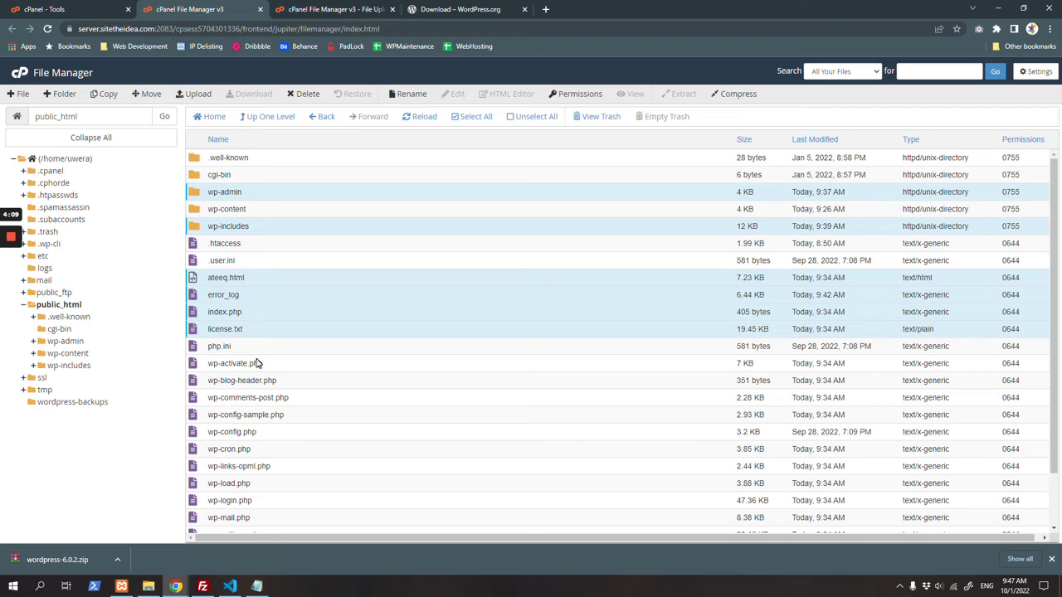
left_click(264, 369, "ctrl")
left_click(279, 383, "ctrl")
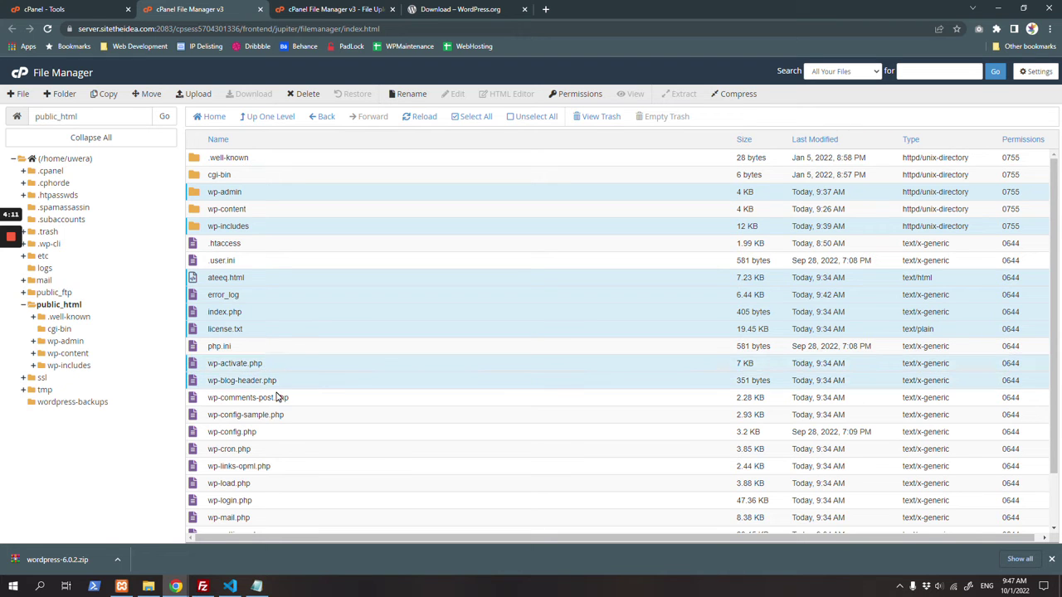
left_click(280, 400, "ctrl")
left_click(265, 416, "ctrl")
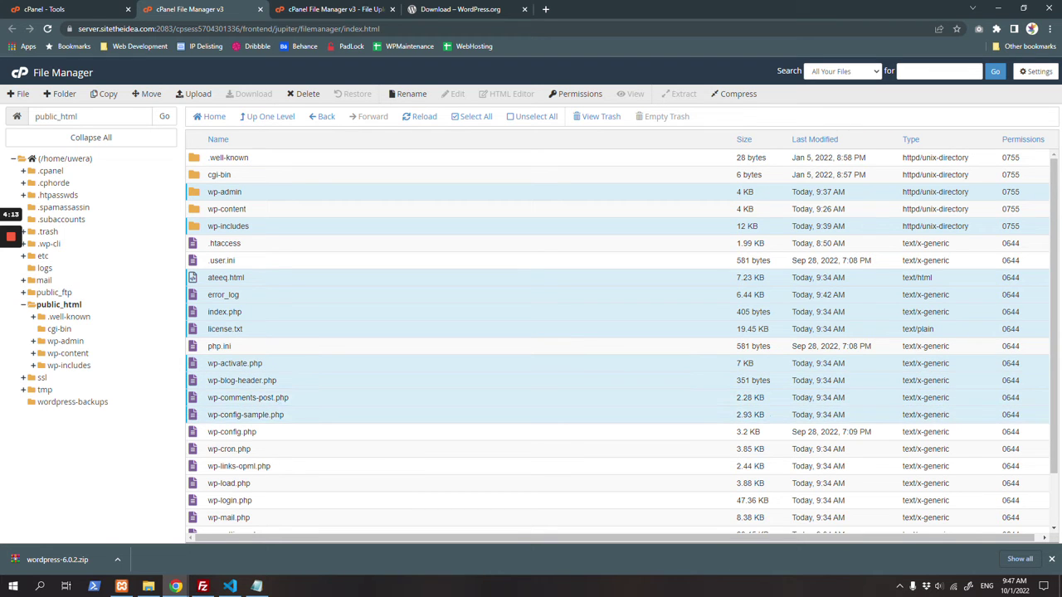
left_click(254, 456, "ctrl")
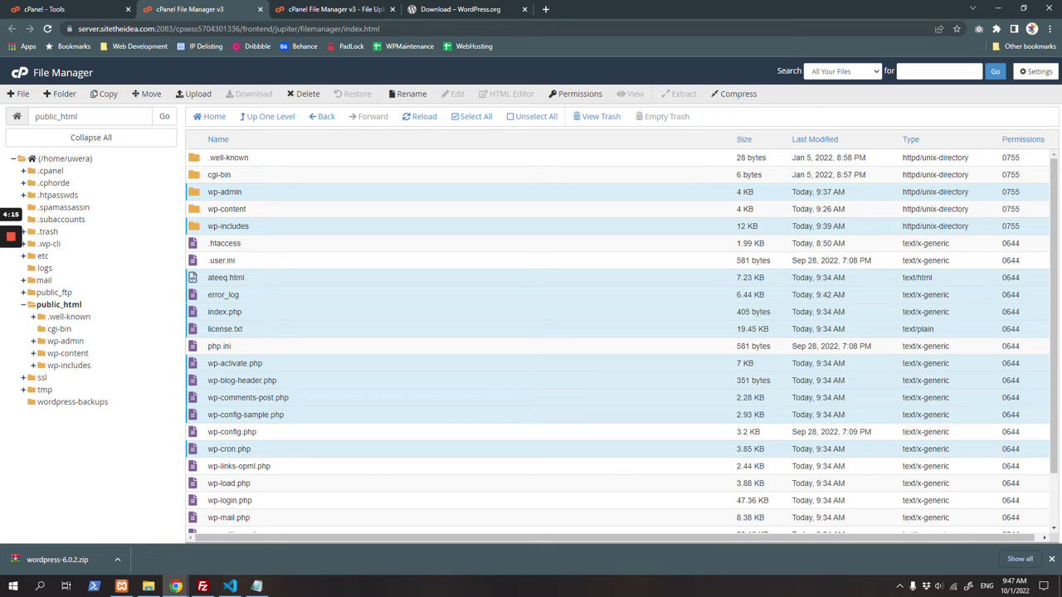
left_click(264, 467, "ctrl")
left_click(266, 486, "ctrl")
left_click(270, 502, "ctrl")
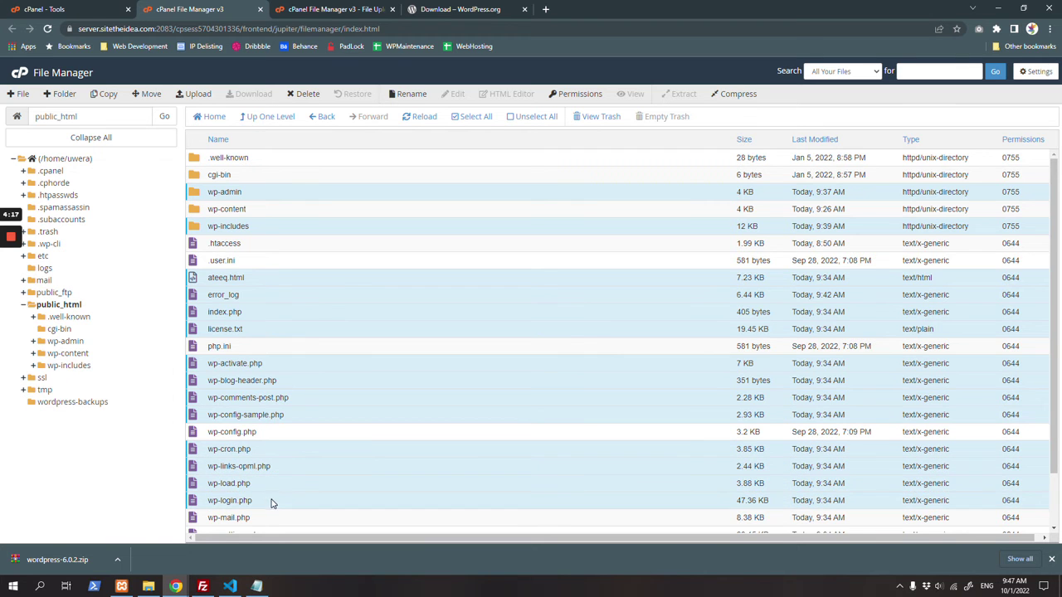
Add wp-signup.php, wp-settings.php, wp-mail.php, wp-trackback.php and xmlrpc.php to the selection
scroll(272, 504, "down", 1)
left_click(263, 492, "ctrl")
left_click(264, 475, "ctrl")
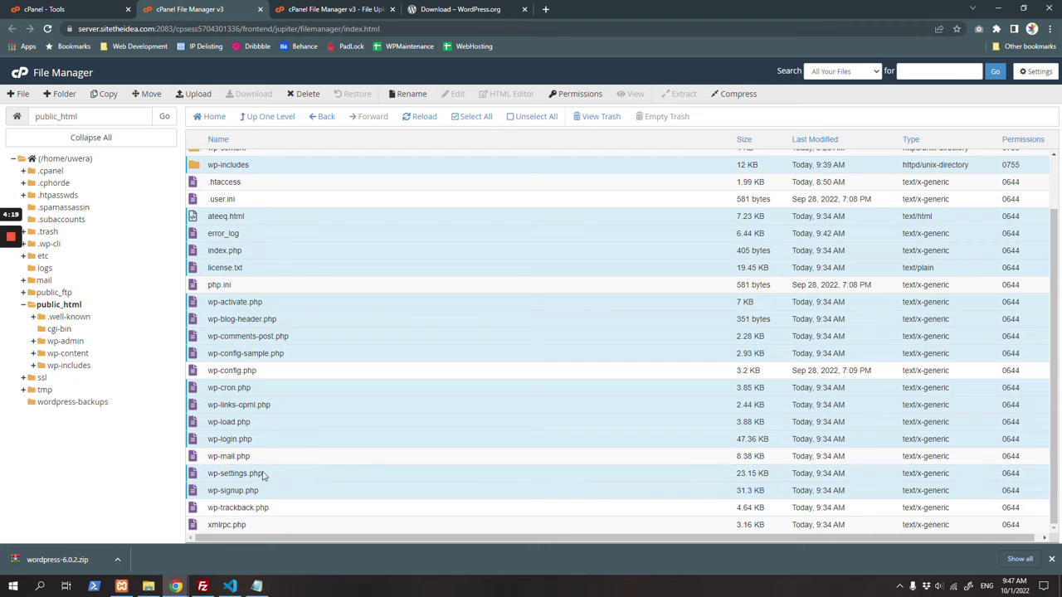
left_click(258, 458, "ctrl")
left_click(267, 507, "ctrl")
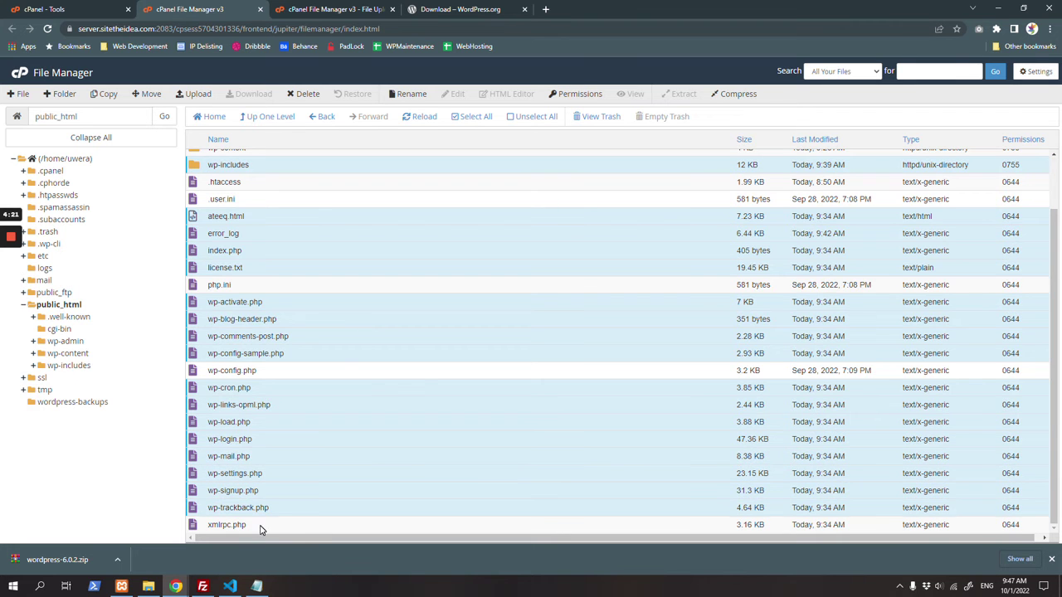
left_click(262, 526, "ctrl")
Confirm the zip upload reached 100% (21.72 MB), then close FileZilla
left_click(342, 7)
left_click(241, 9)
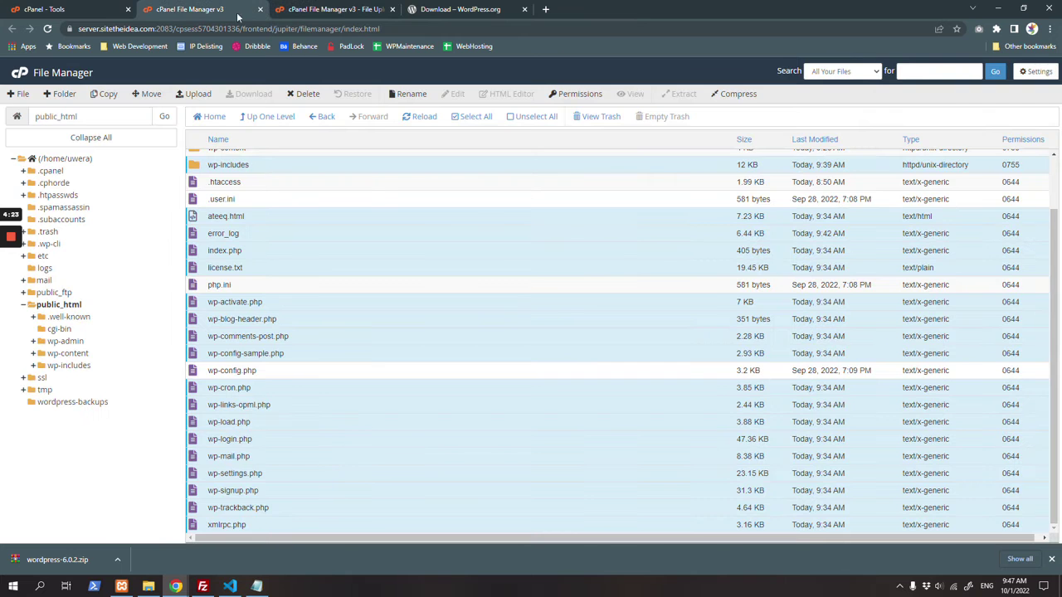
left_click(292, 8)
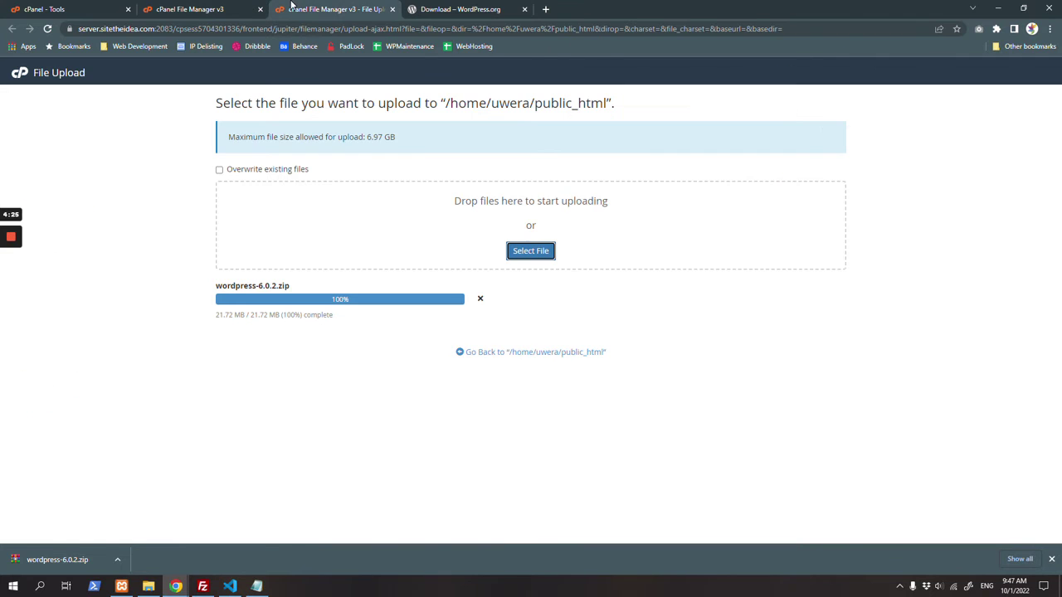
left_click(208, 8)
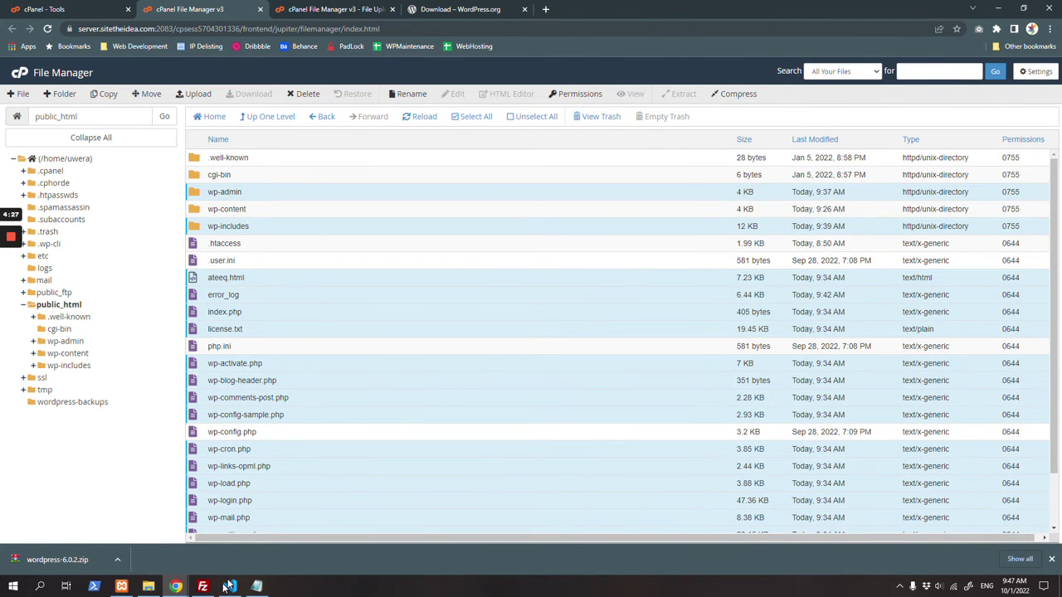
mouse_move(202, 586)
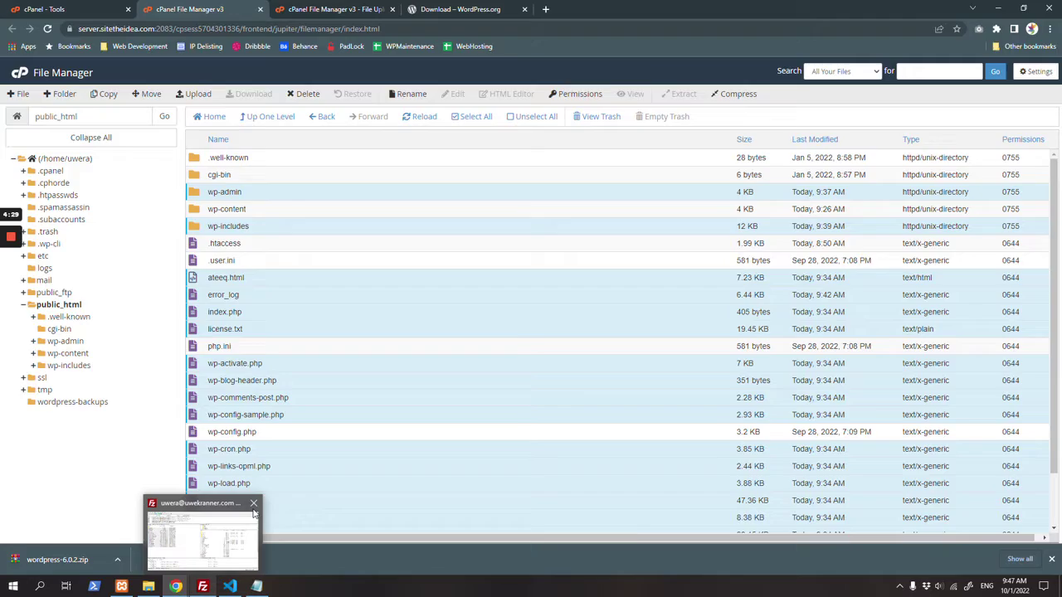
left_click(253, 504)
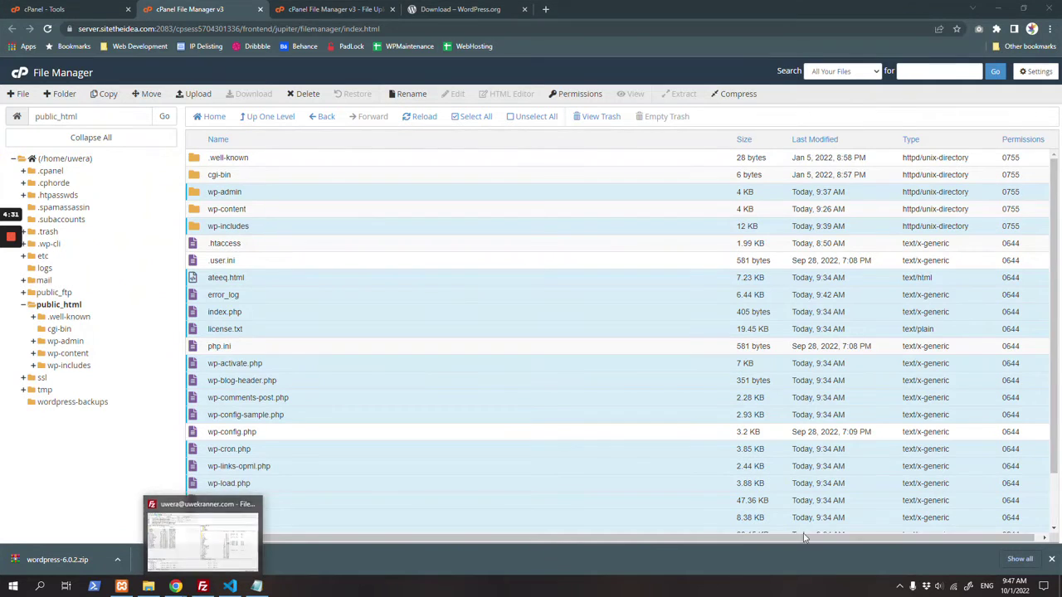
Confirm quitting FileZilla despite its transfers still in progress
left_click(234, 557)
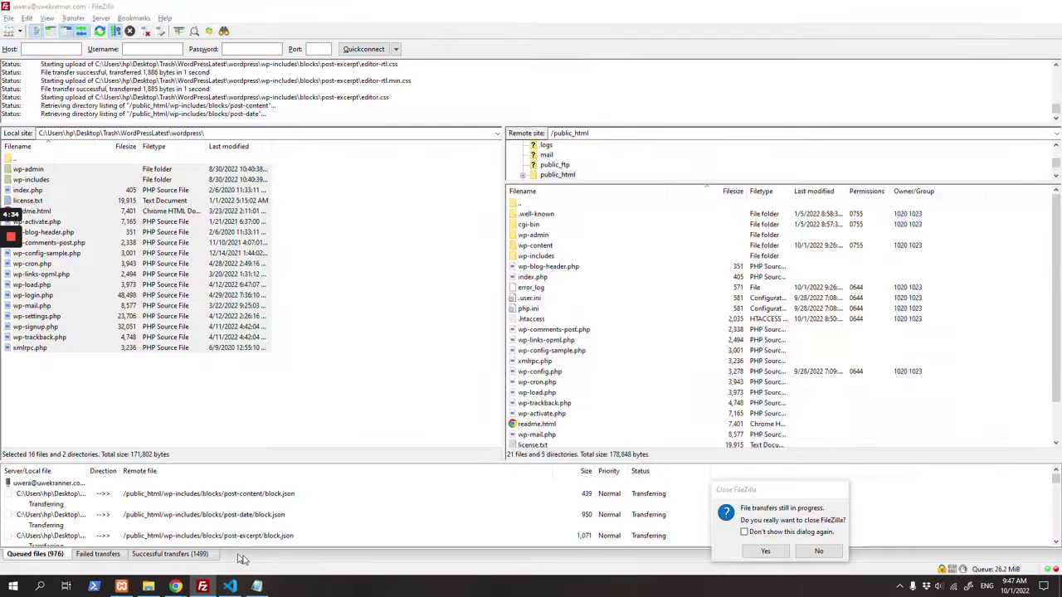
left_click(766, 557)
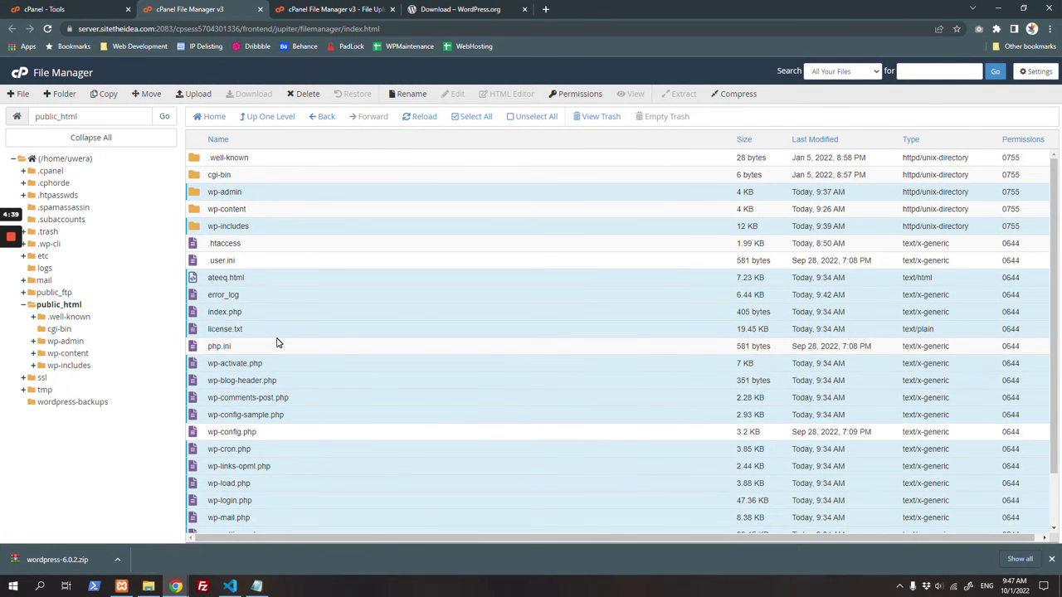
Permanently delete the selected old core files, skipping the trash, and refresh public_html
right_click(276, 391)
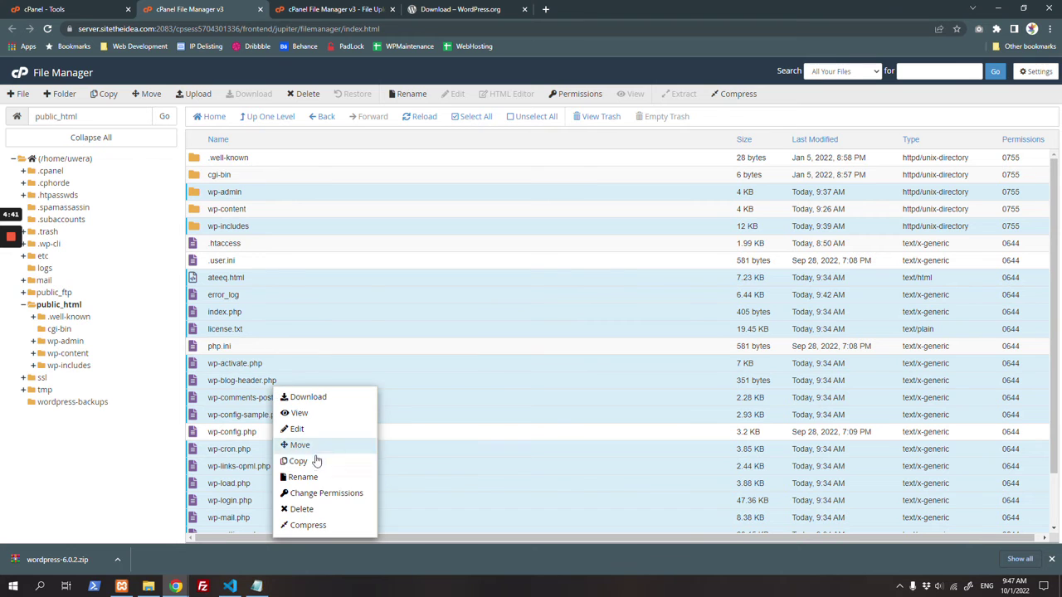
left_click(316, 510)
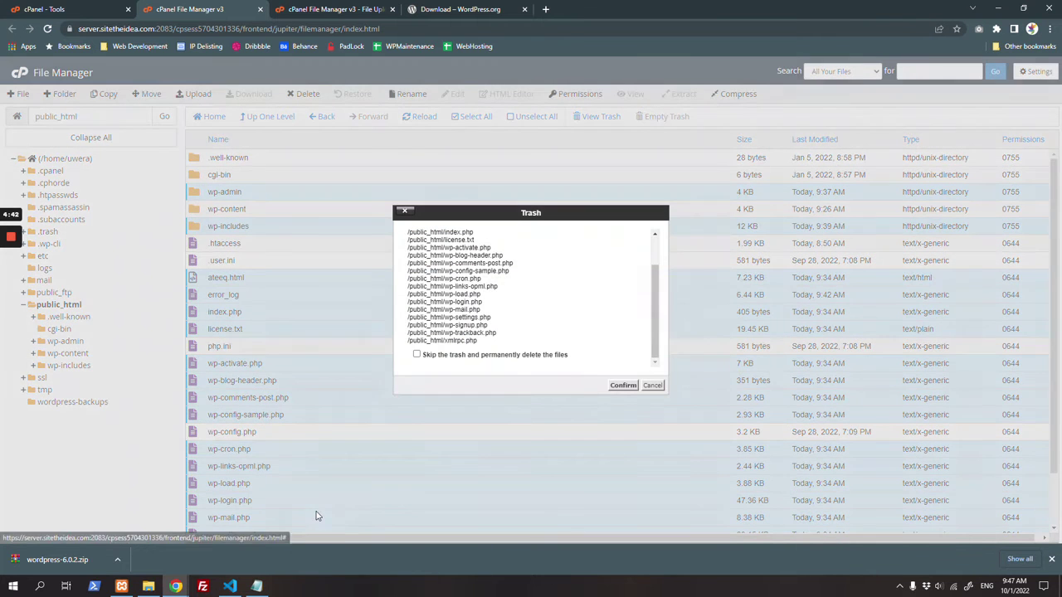
left_click(544, 357)
left_click(623, 386)
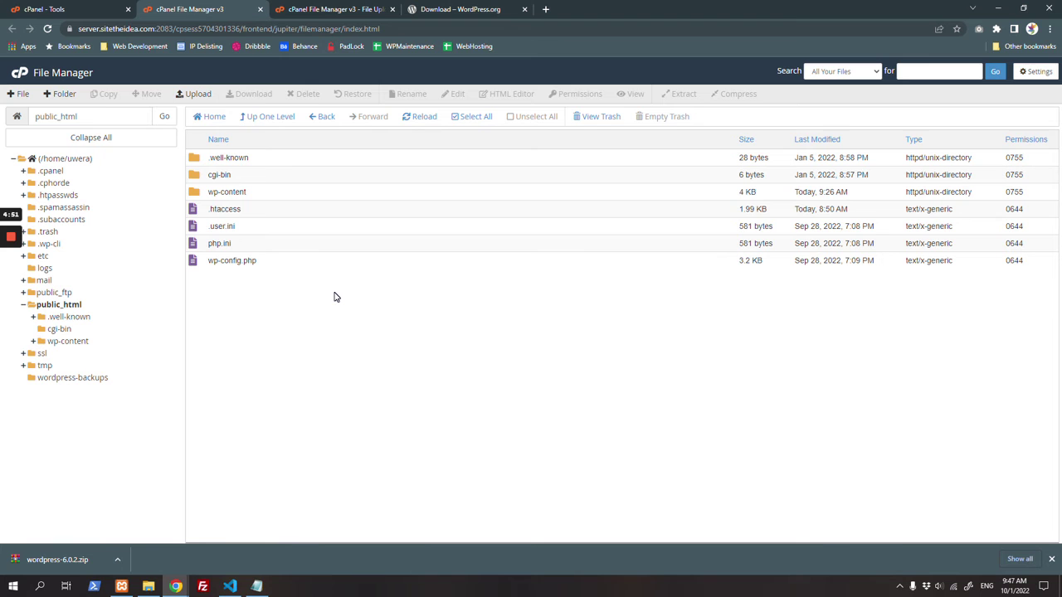
left_click(416, 119)
Select the kept items wp-content, .htaccess and wp-config.php together
left_click(249, 197)
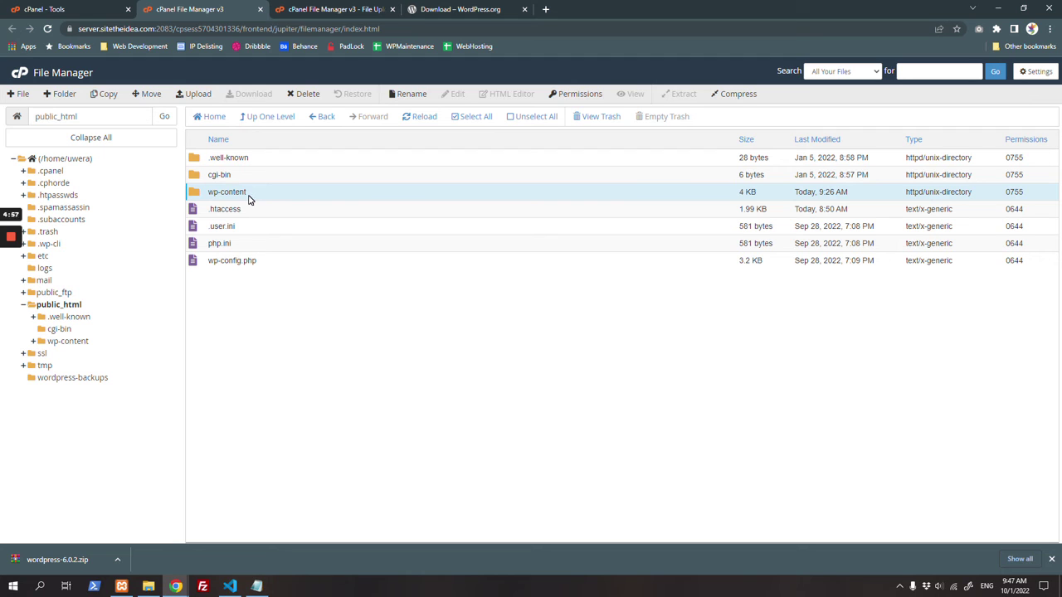
left_click(267, 264)
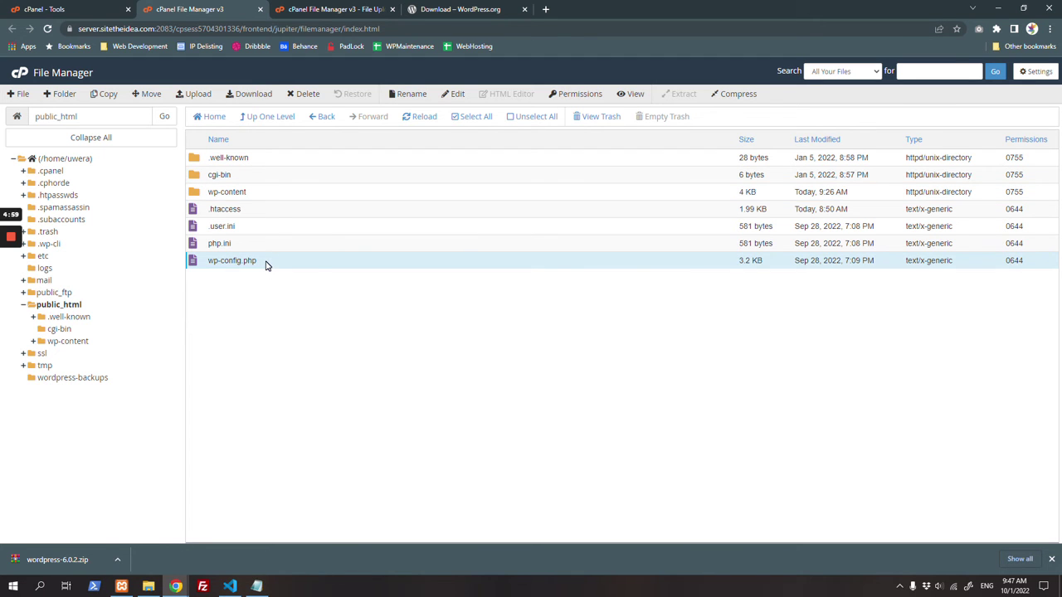
left_click(259, 215)
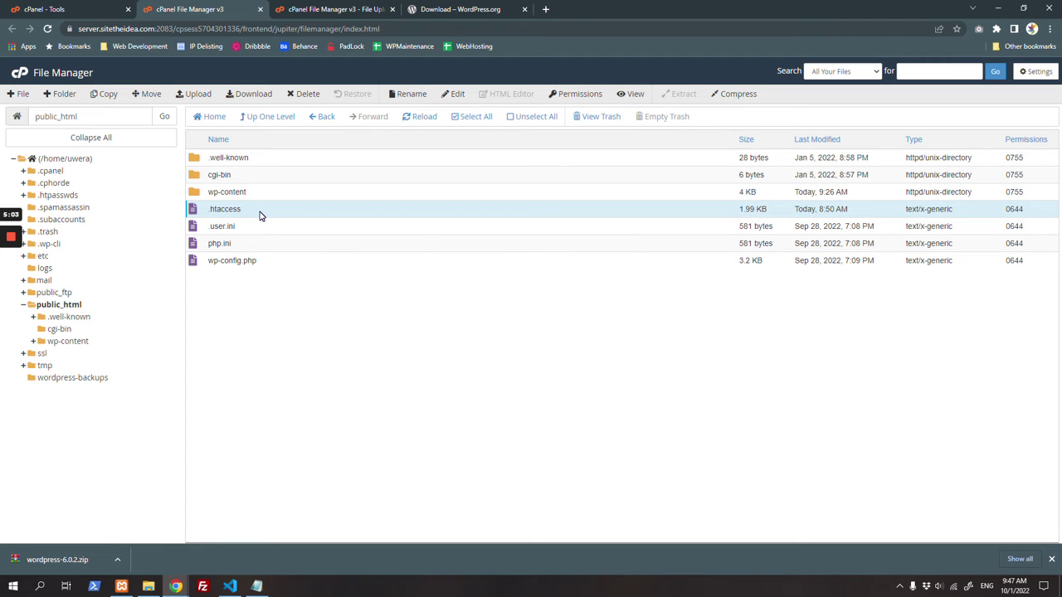
left_click(267, 263, "ctrl")
left_click(247, 196, "ctrl")
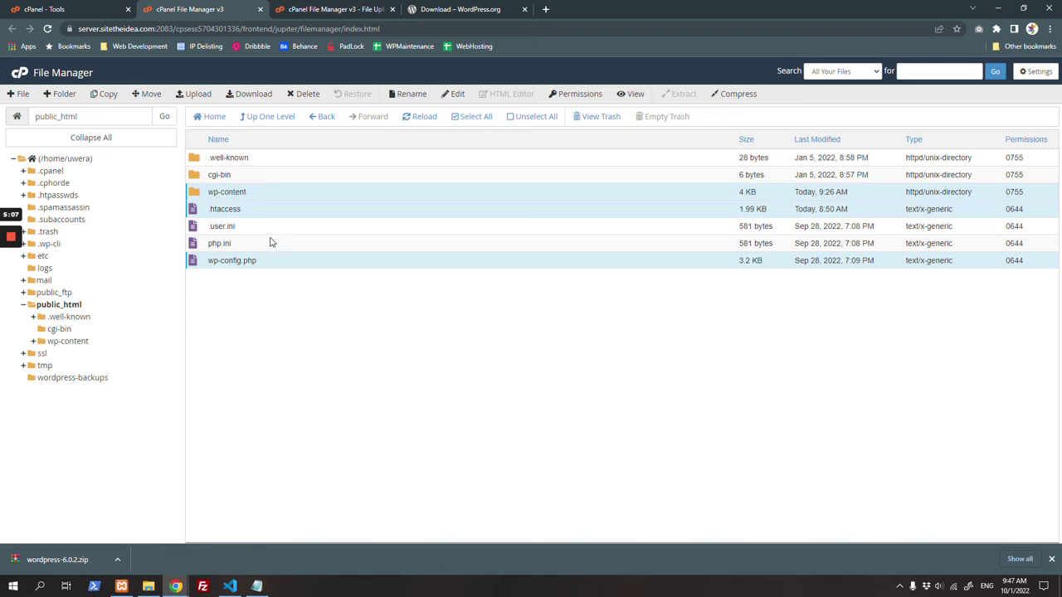
left_click(304, 9)
Reload public_html and extract wordpress-6.0.2.zip into a new wordpress folder there
left_click(241, 9)
left_click(332, 9)
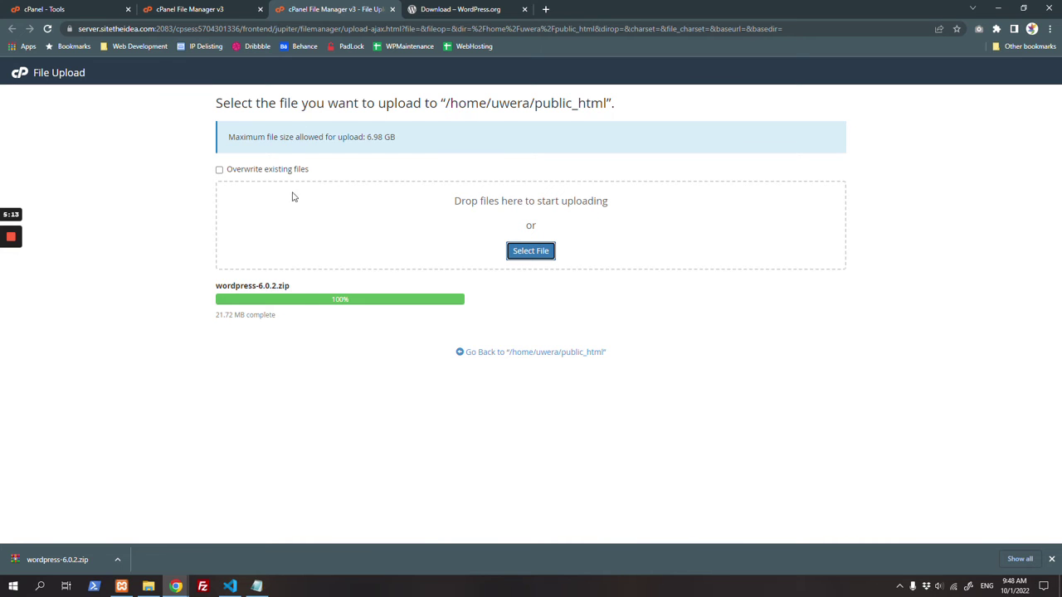
left_click(210, 9)
left_click(419, 117)
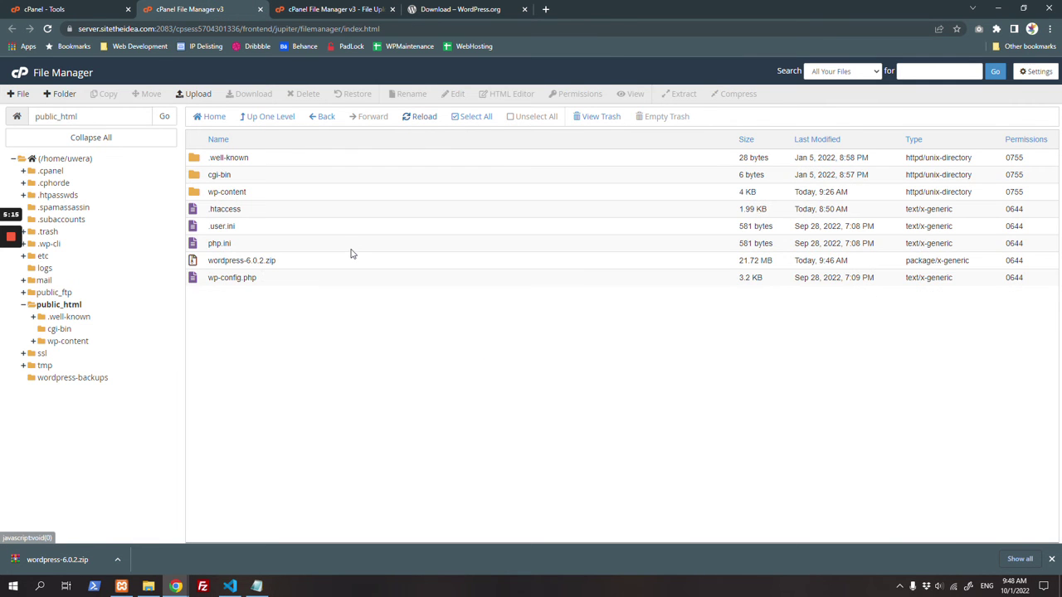
left_click(277, 267)
right_click(277, 266)
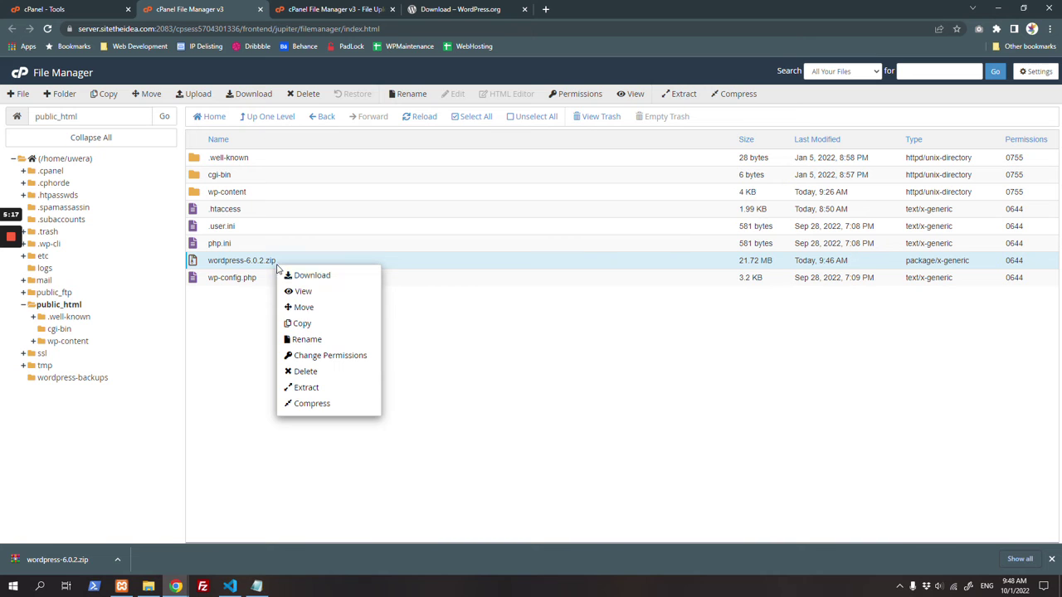
left_click(330, 388)
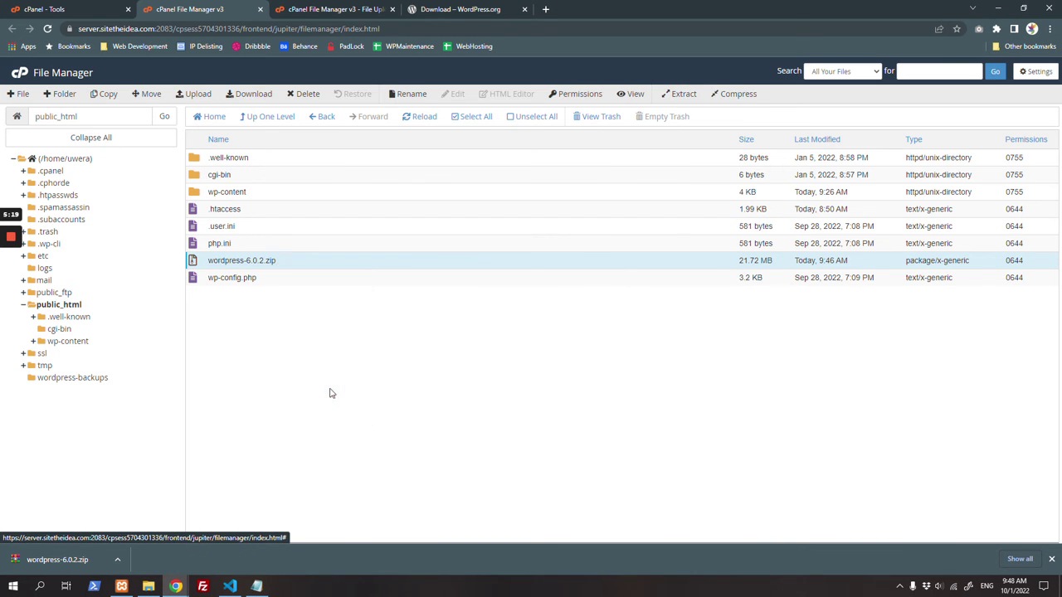
left_click(615, 357)
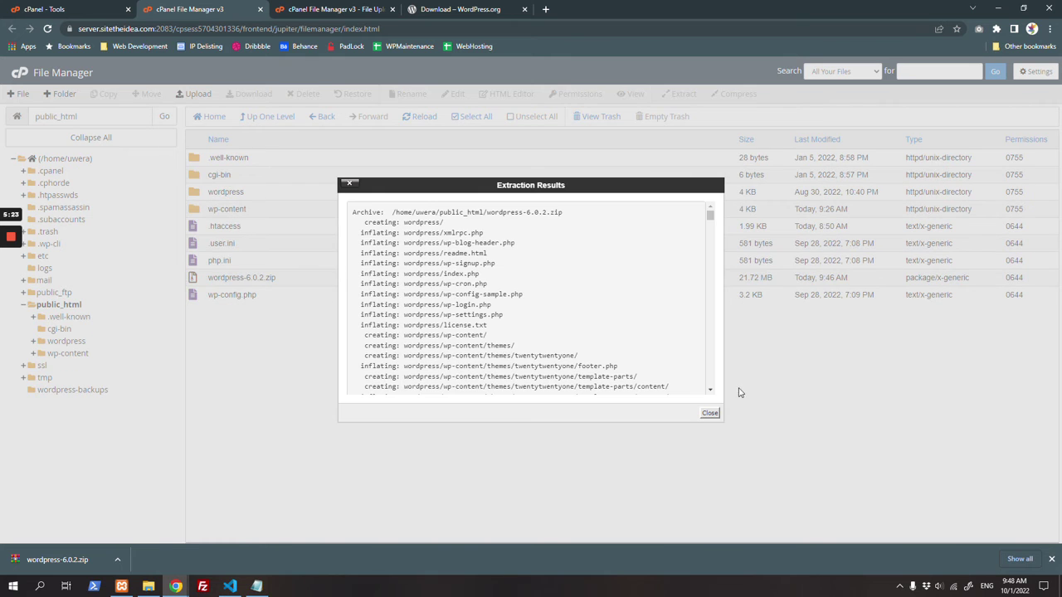
left_click(711, 413)
Move the wordpress-6.0.2.zip archive to the trash
left_click(357, 285)
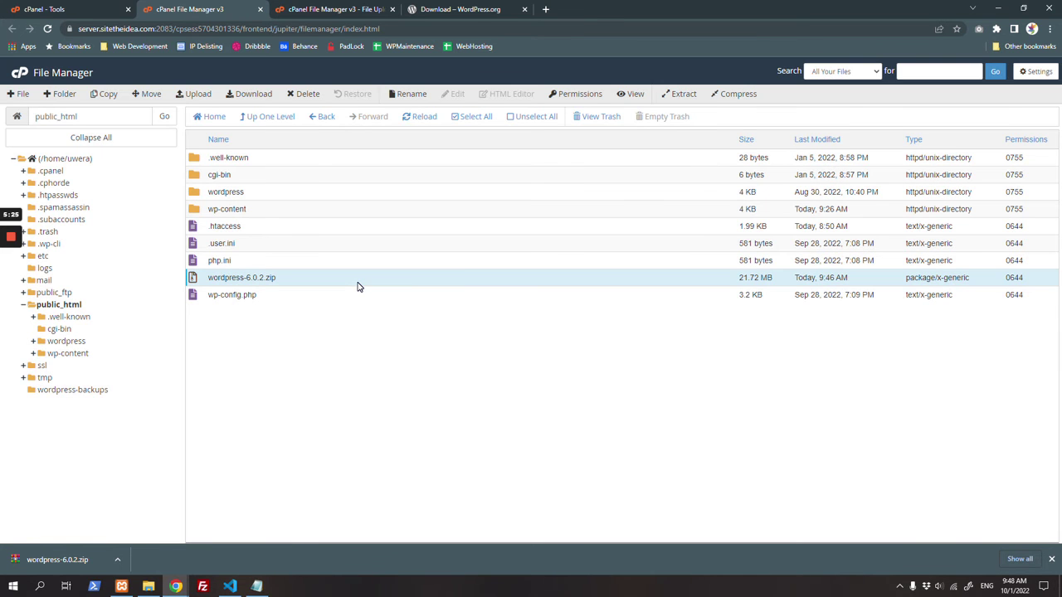
right_click(358, 285)
left_click(386, 389)
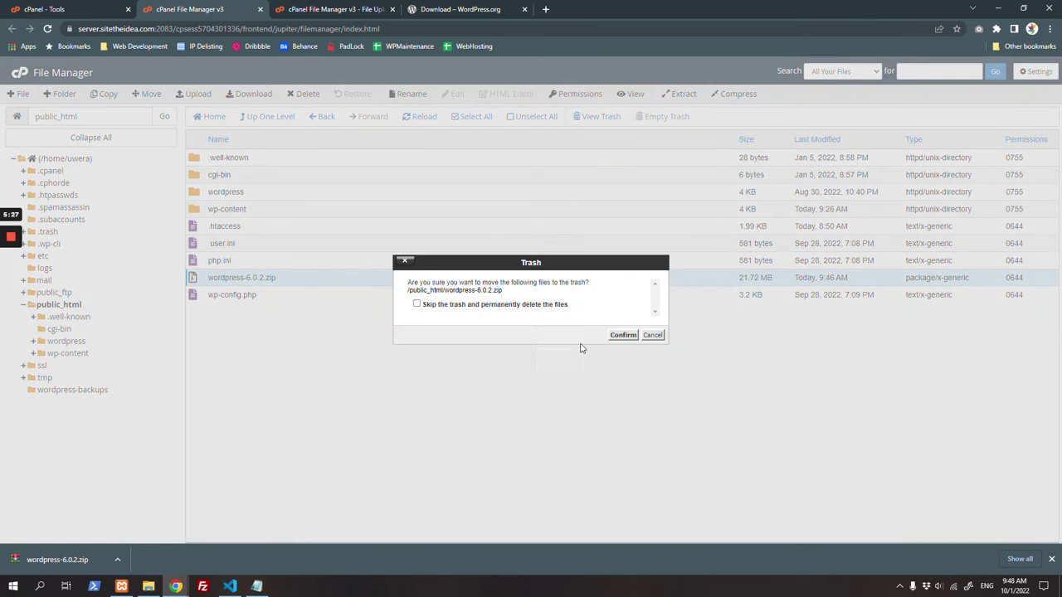
left_click(612, 338)
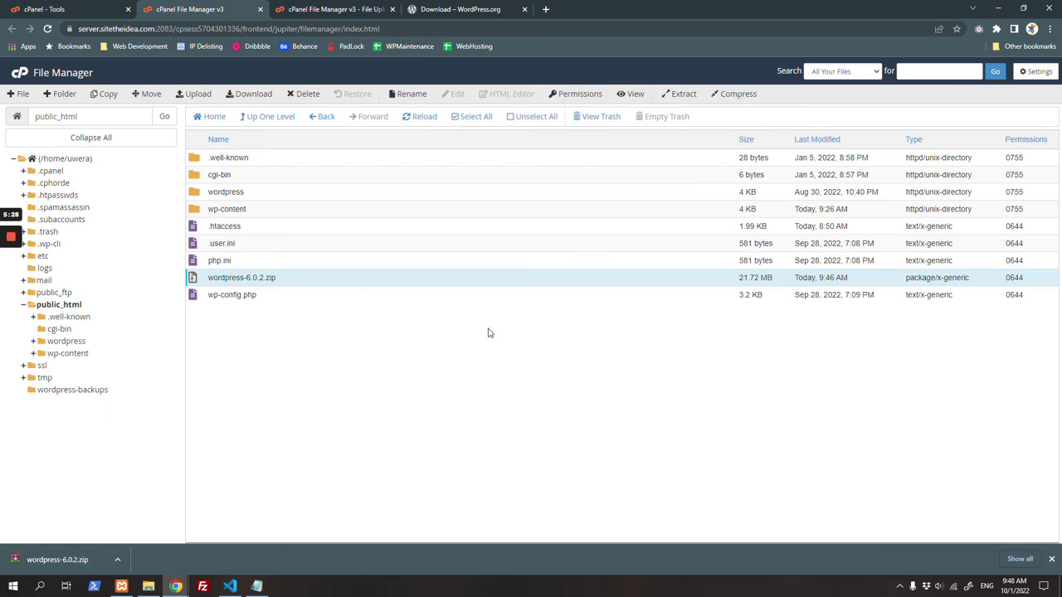
left_click(260, 196)
Inside the extracted wordpress folder, trash the freshly unpacked wp-content folder
double_click(260, 196)
left_click(265, 179)
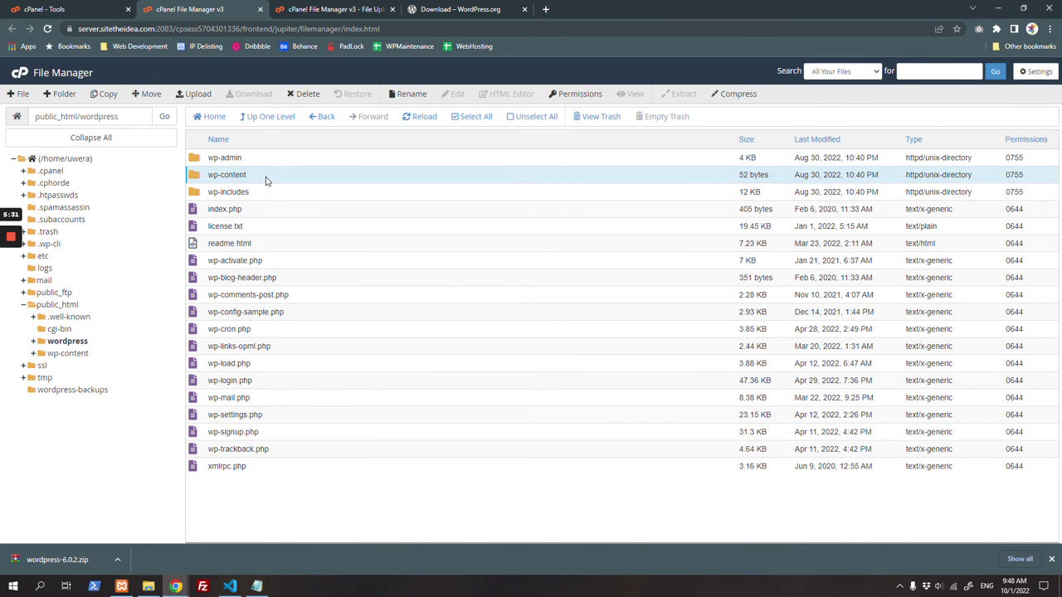
right_click(267, 180)
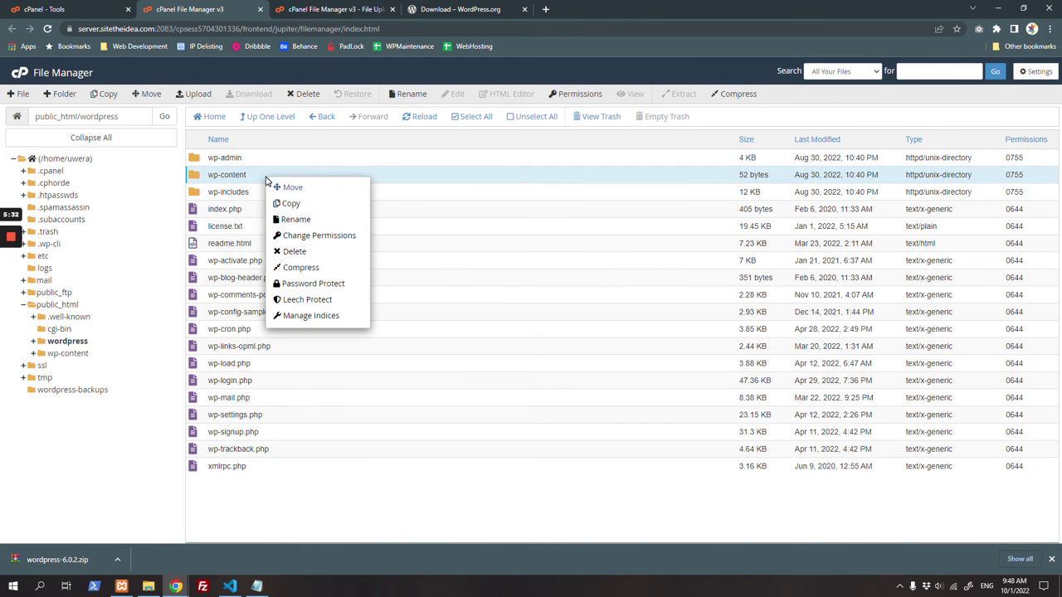
left_click(267, 116)
left_click(261, 197)
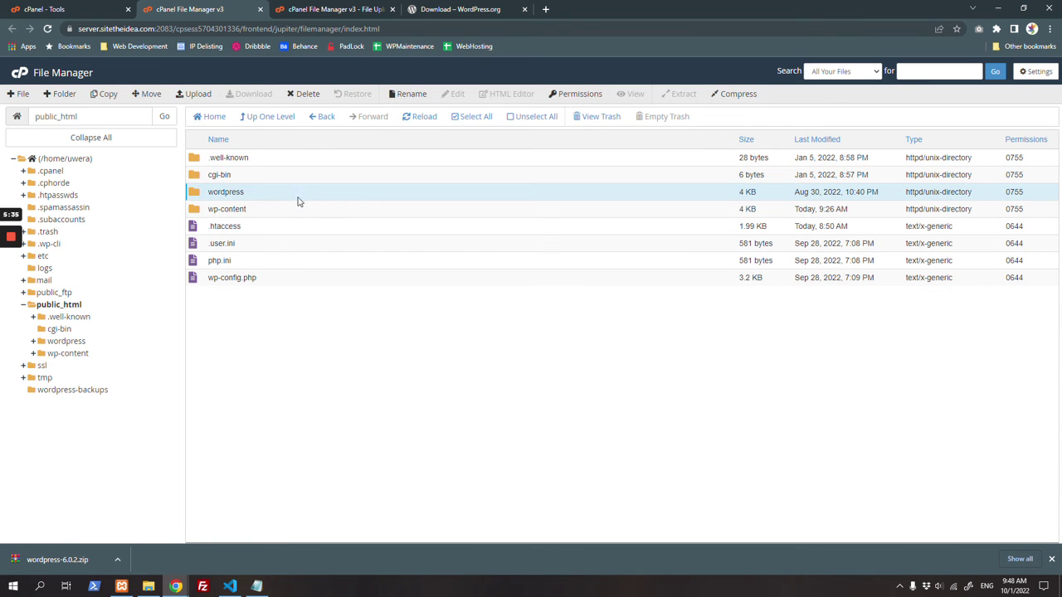
double_click(294, 199)
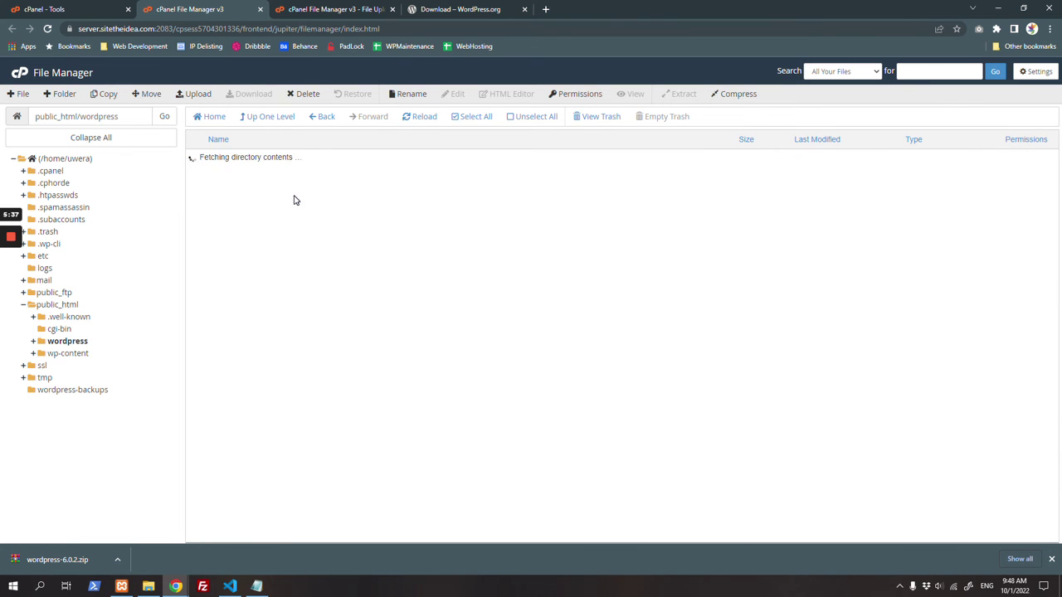
left_click(267, 118)
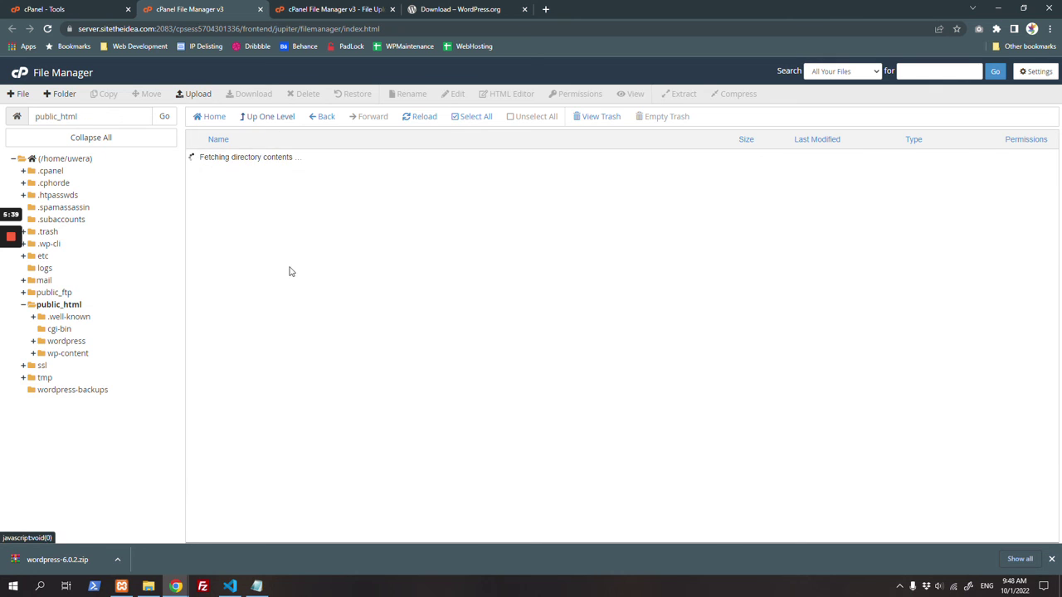
double_click(259, 194)
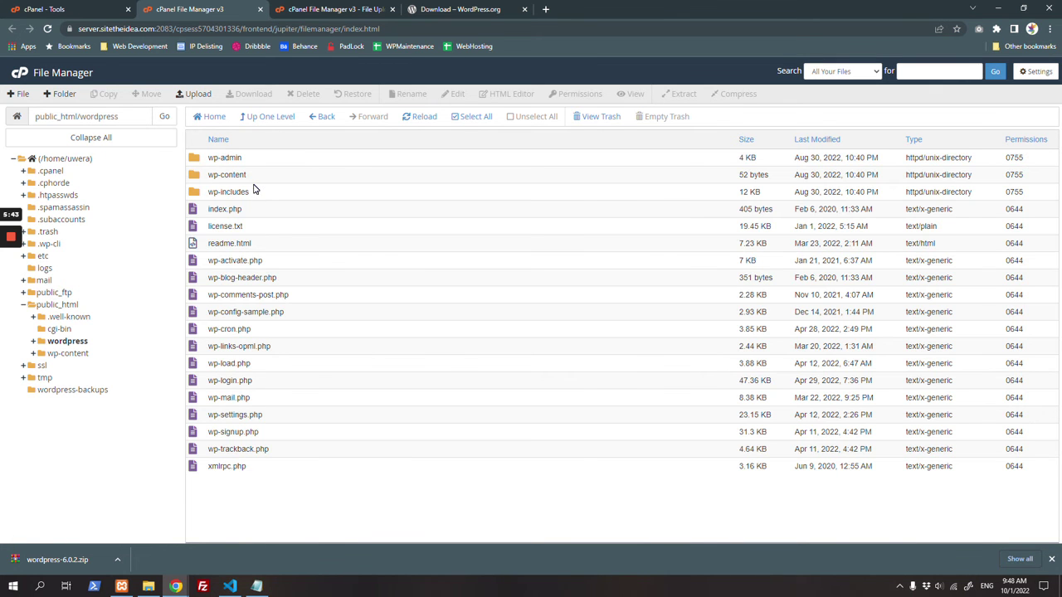
left_click(258, 176)
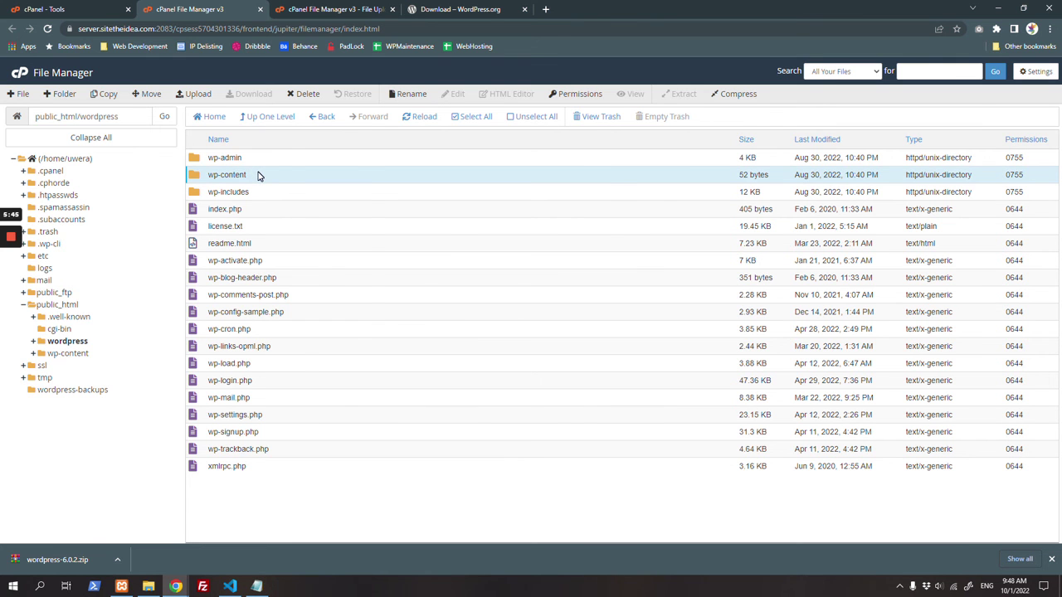
right_click(258, 176)
left_click(291, 249)
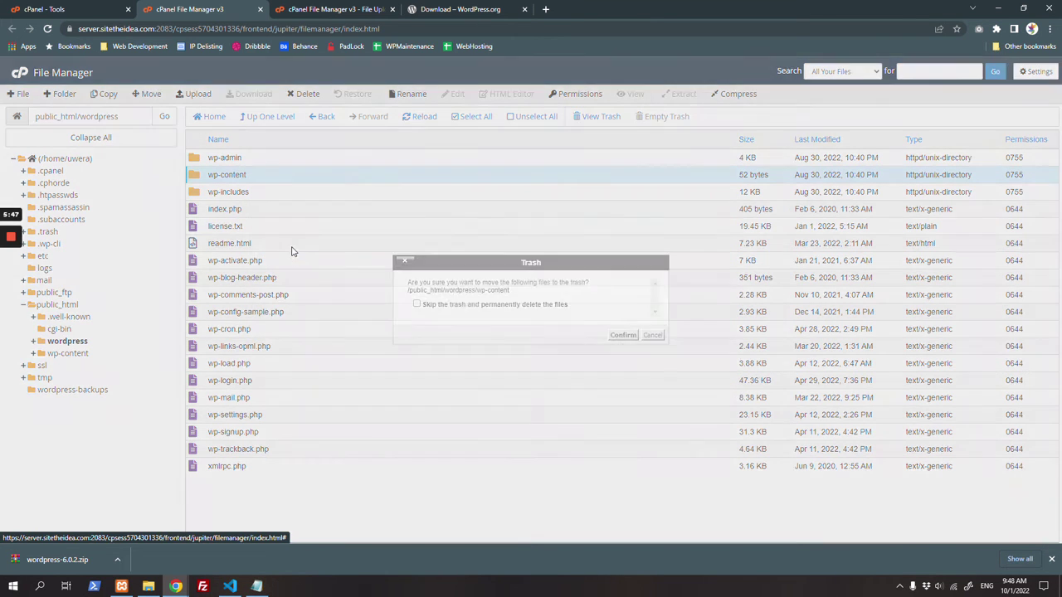
left_click(614, 335)
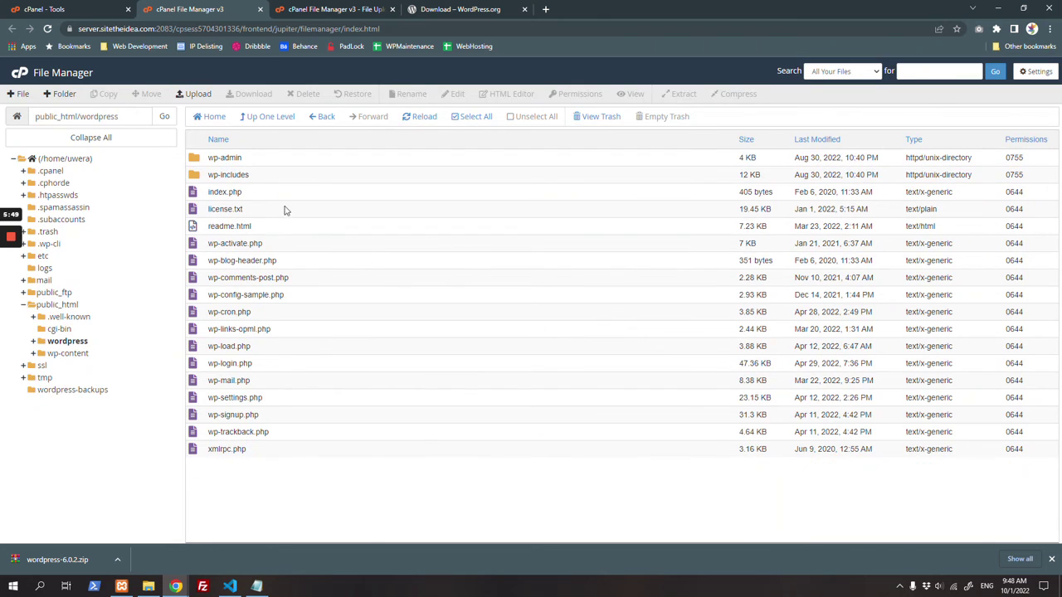
left_click(286, 300)
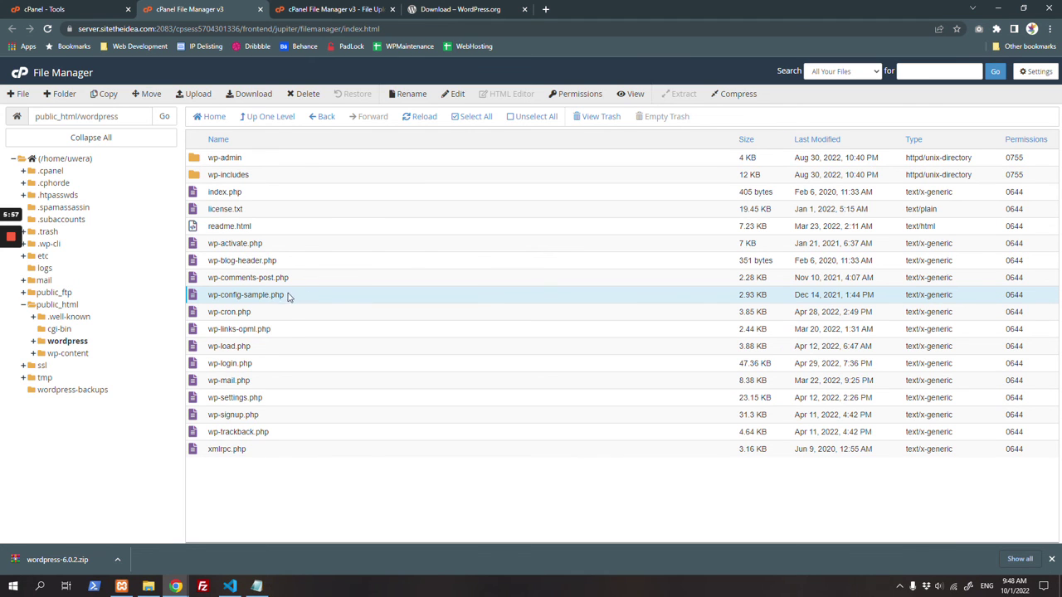
Move every file and folder from the wordpress folder into /public_html/
left_click(249, 157)
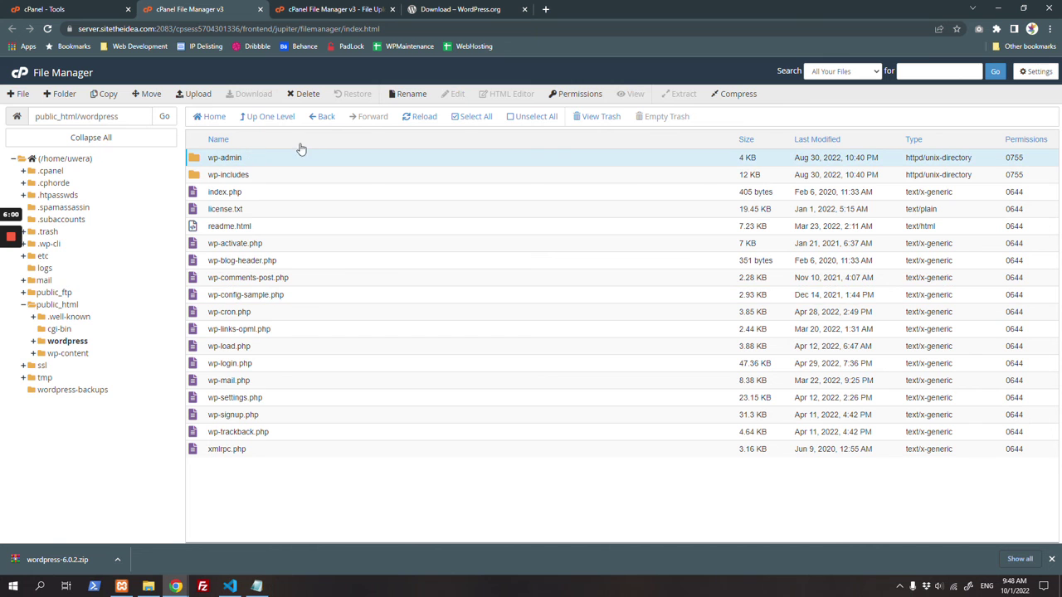
left_click(461, 122)
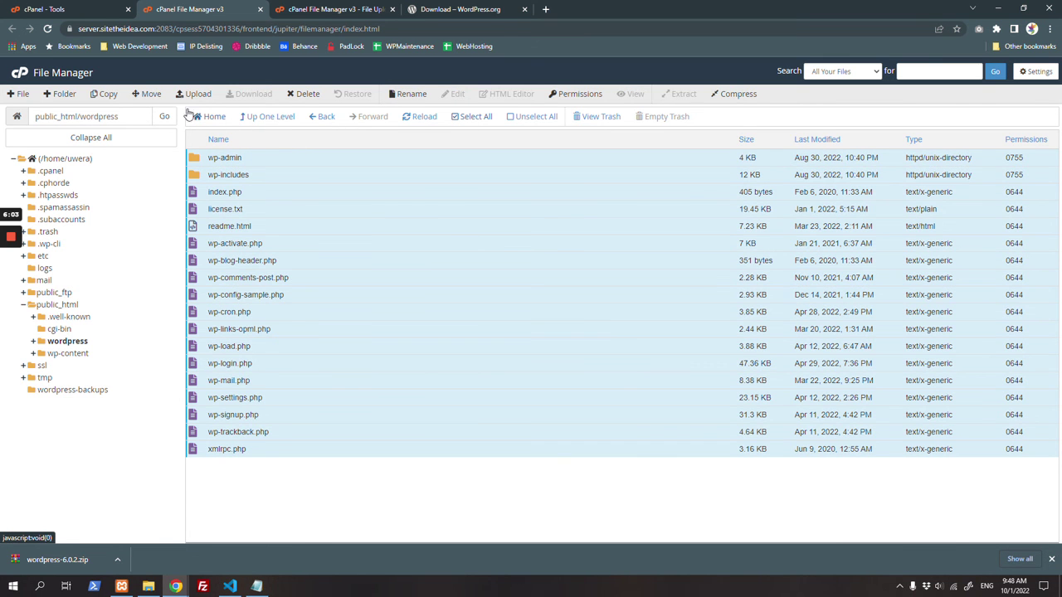
left_click(155, 93)
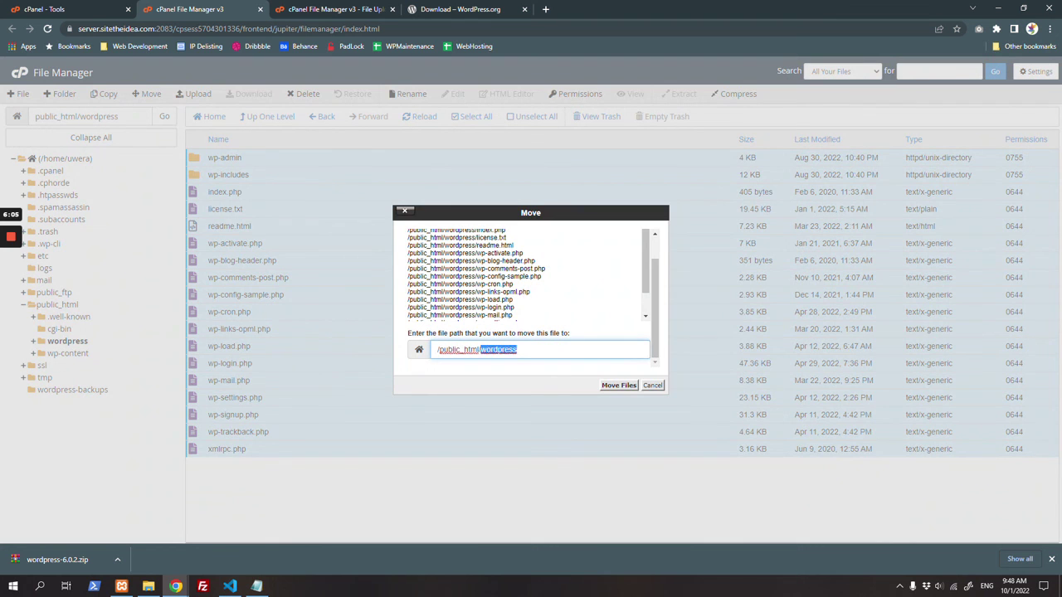
key("BackSpace")
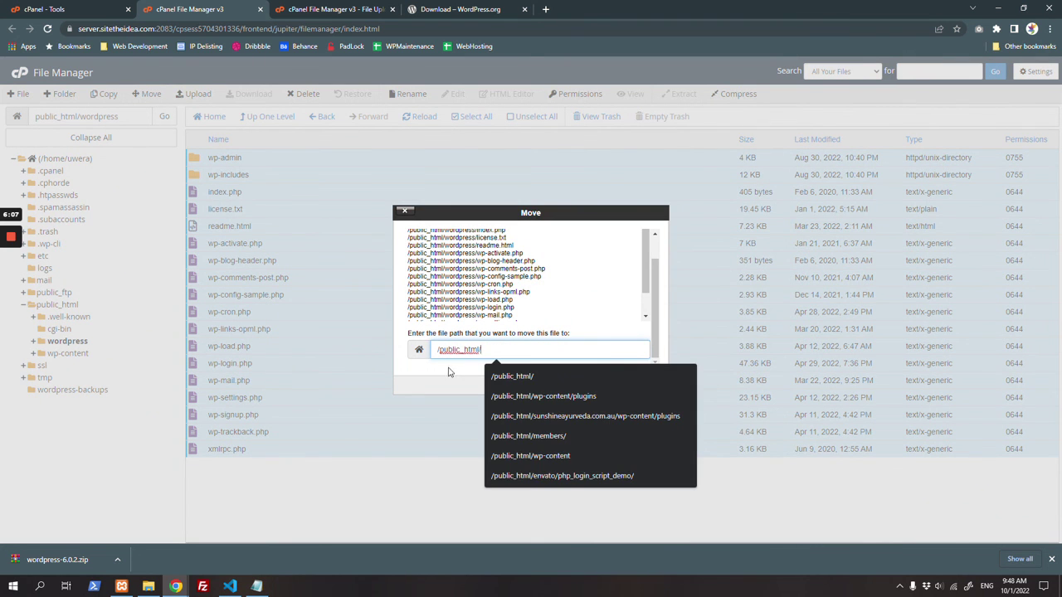
left_click(622, 388)
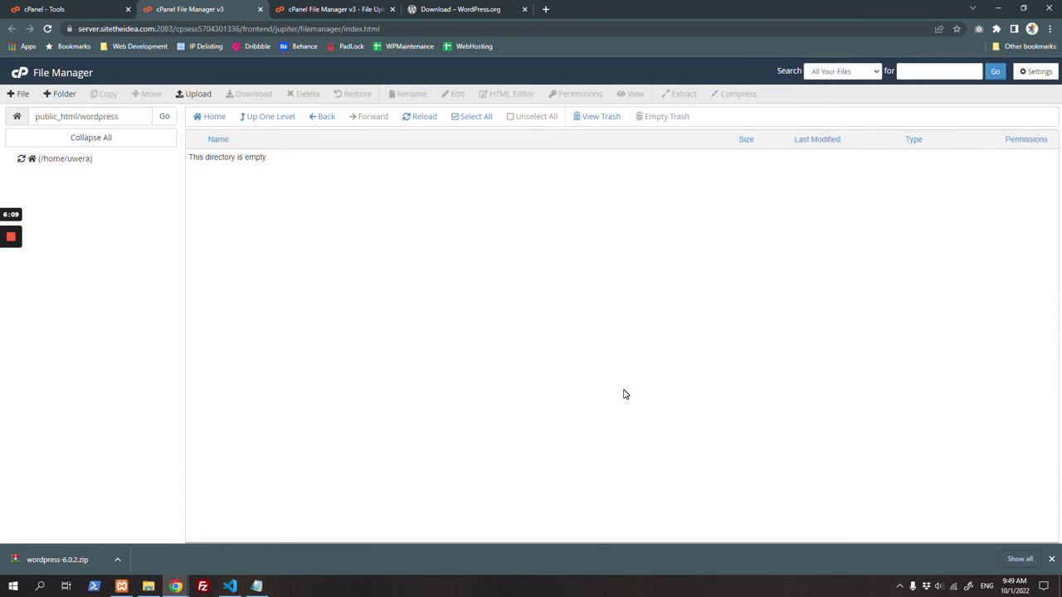
Back in public_html, delete the empty wordpress folder and confirm
left_click(267, 118)
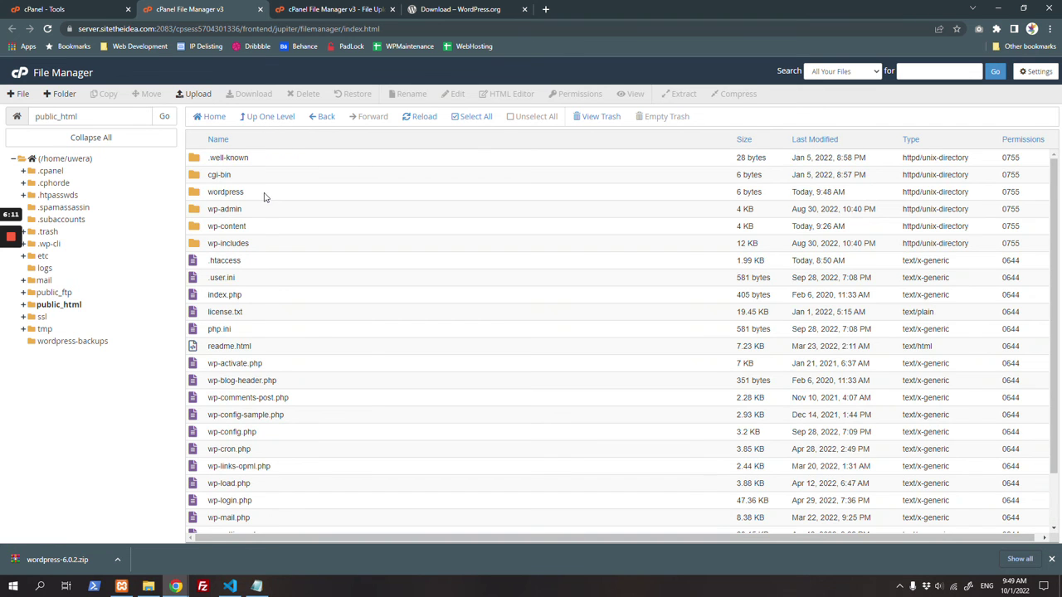
right_click(264, 197)
left_click(302, 270)
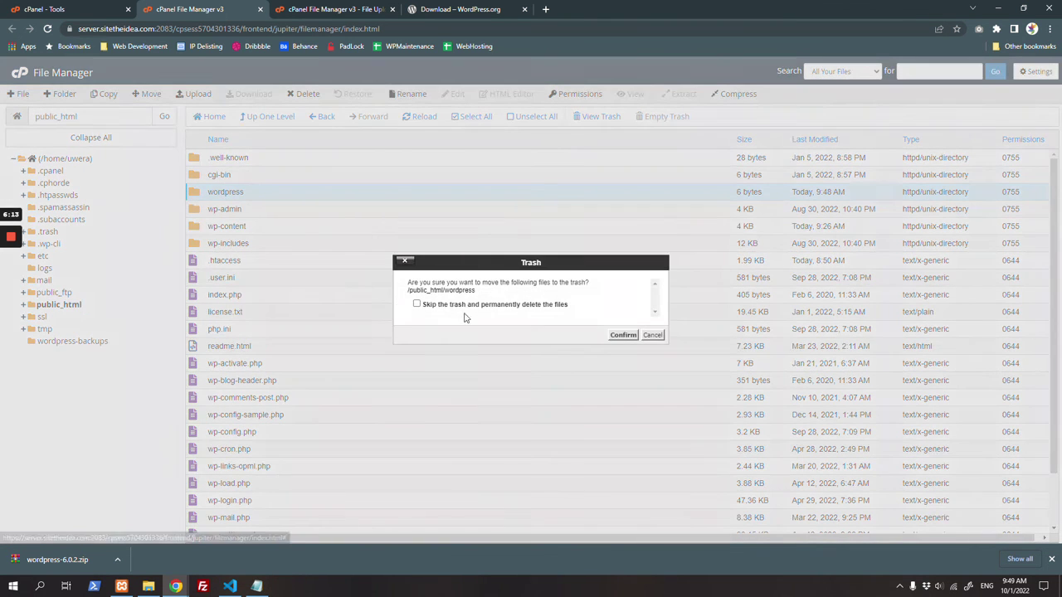
left_click(622, 335)
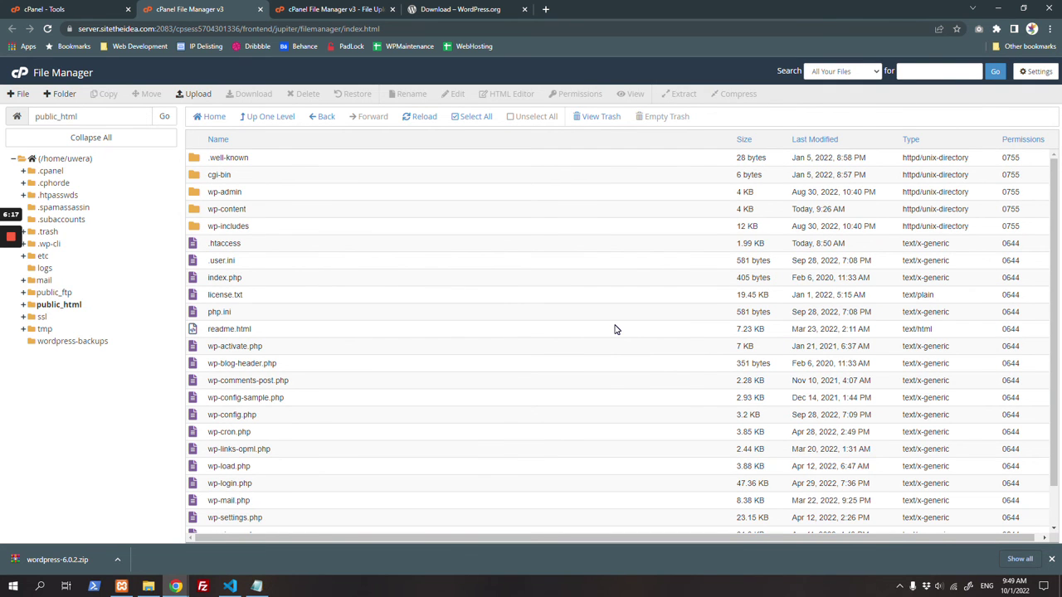
In a new Chrome tab, enter the site's domain to load the live website
key("ctrl+t")
type("uw")
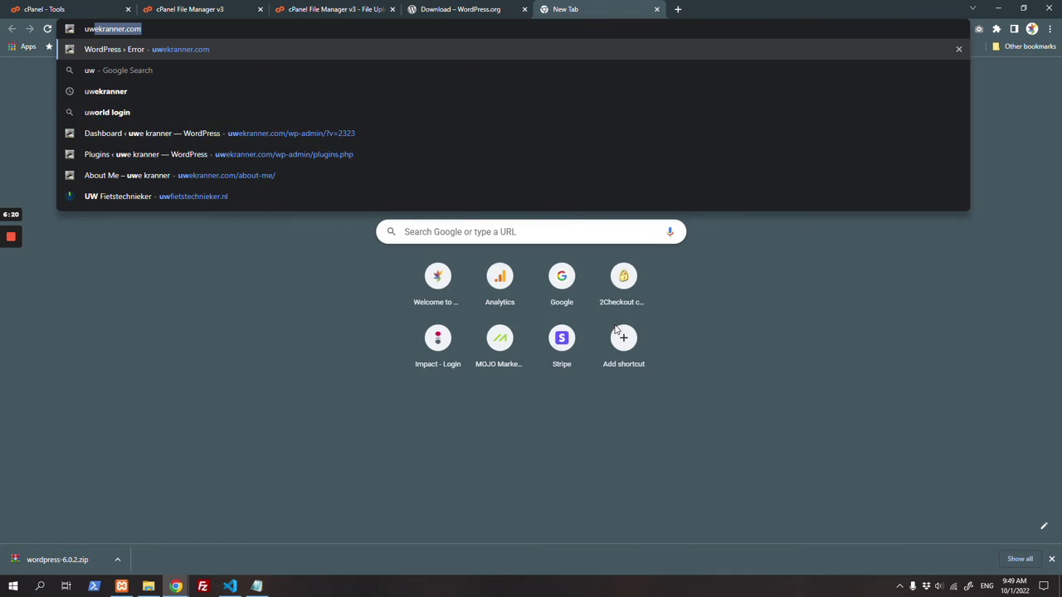
key("Return")
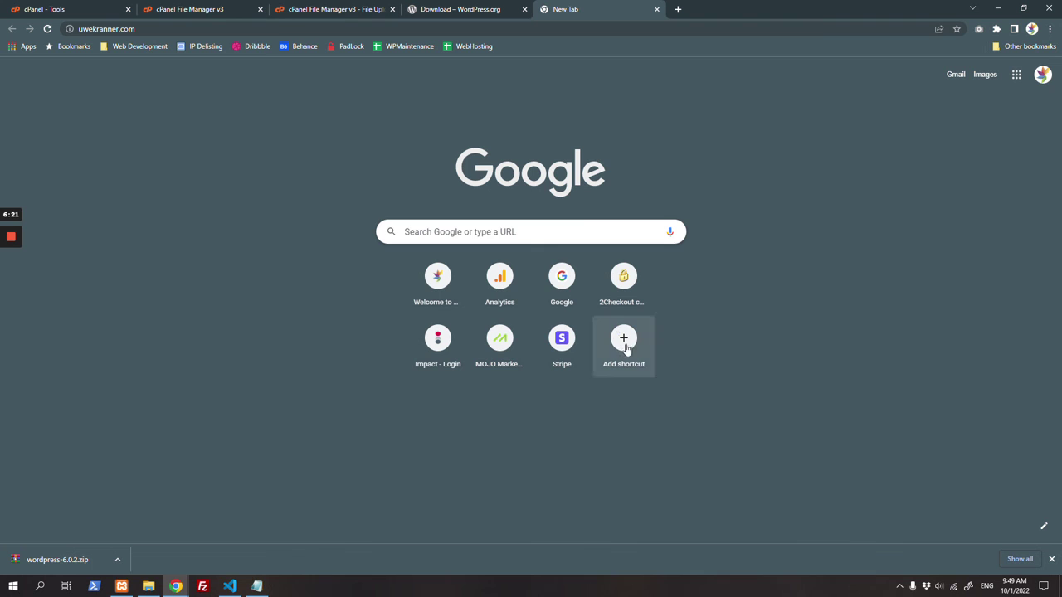